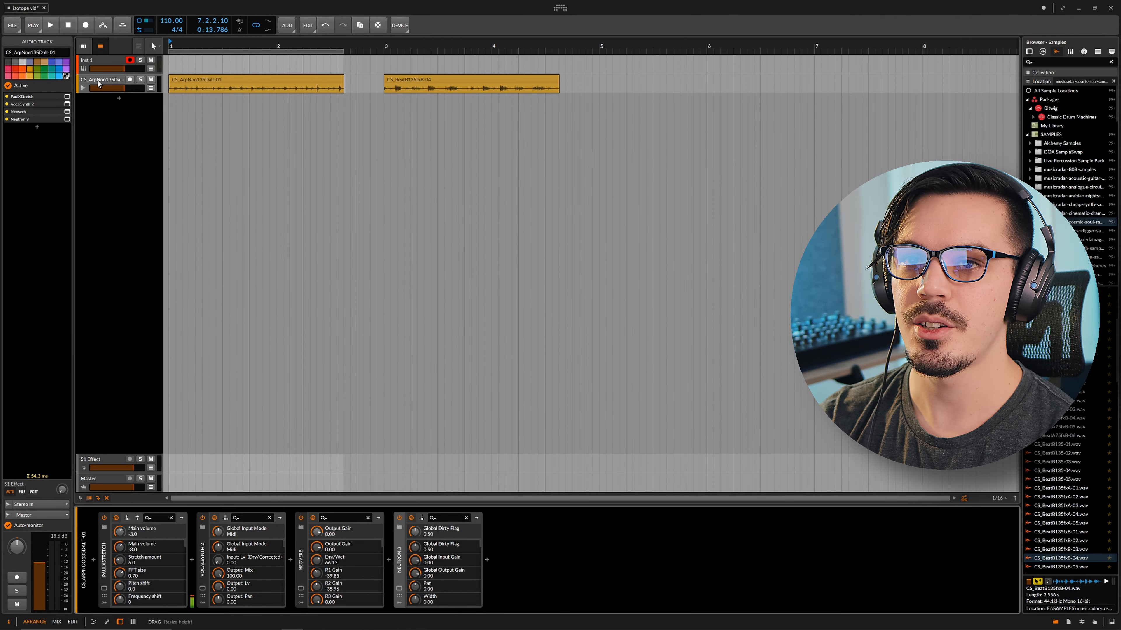
Bypass PaulXStretch, VocalSynth 2, Neoverb and Neutron 3 on the arp vocal track
click(7, 96)
click(7, 103)
click(7, 112)
click(7, 119)
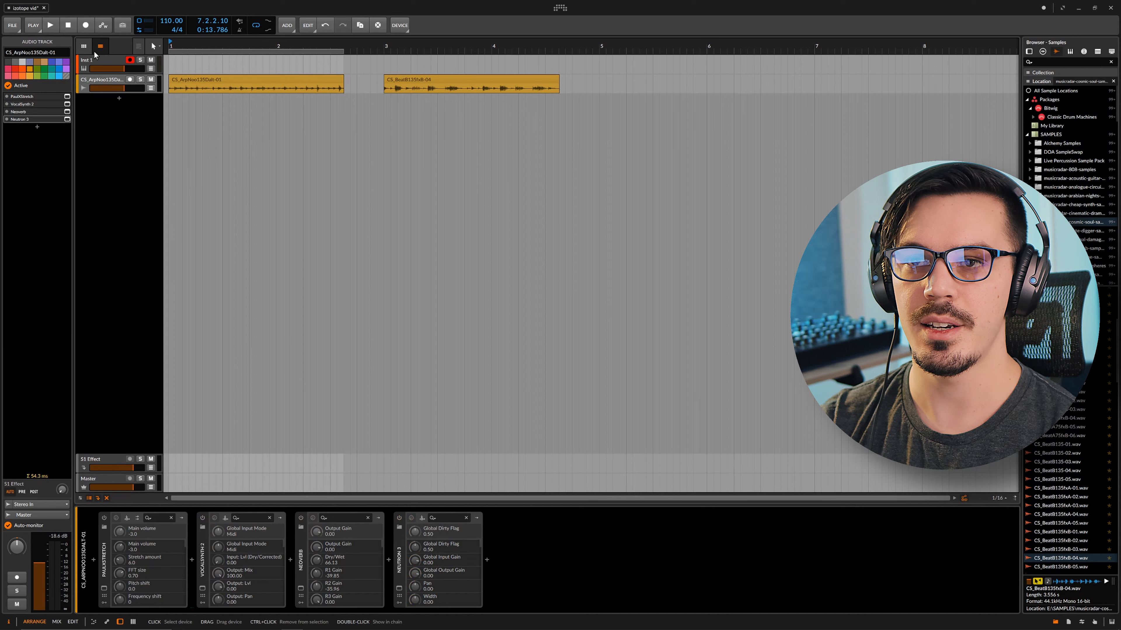
Play the dry arp vocal, then play it again starting from bar 3
click(107, 82)
key(space)
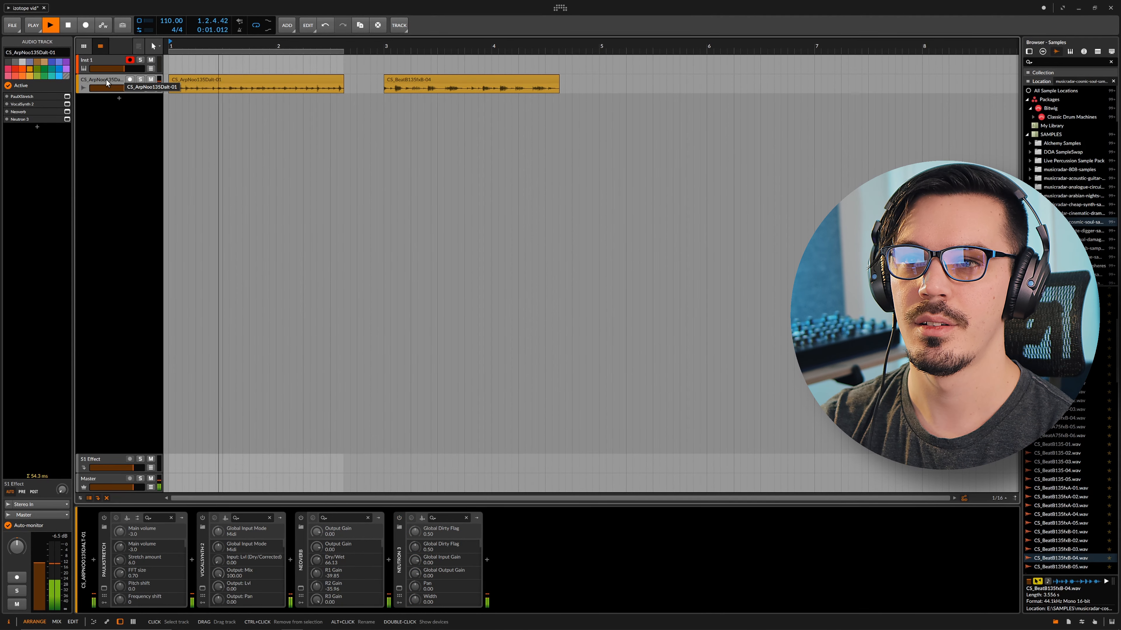
key(space)
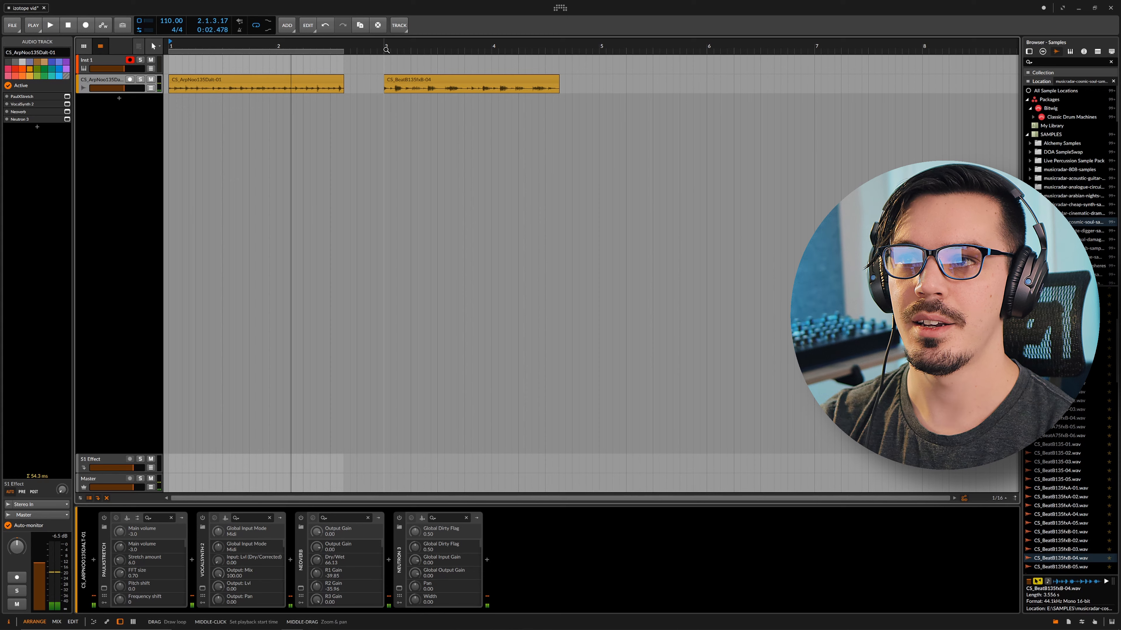
click(386, 50)
key(space)
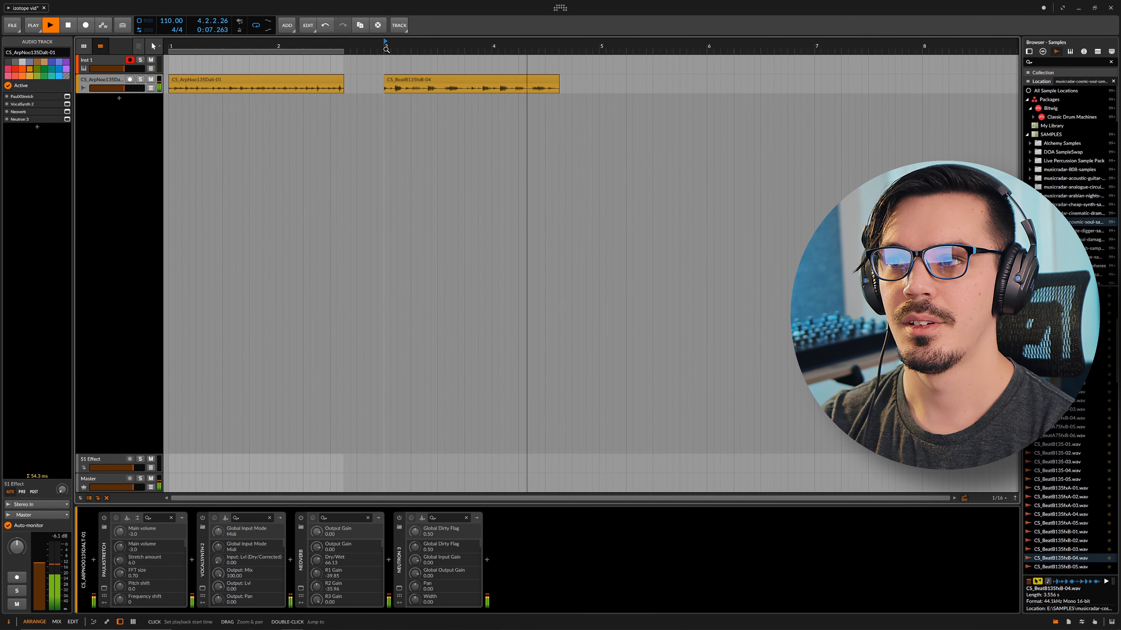
key(space)
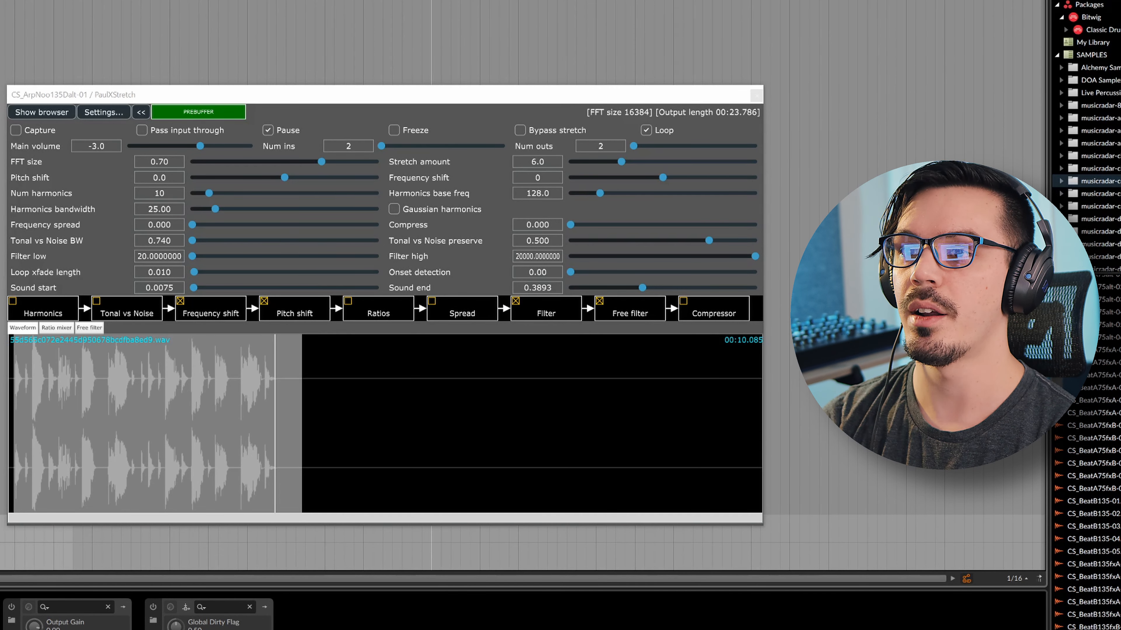
Capture a fresh arp vocal recording, trim it to 0.0142–0.3654, and briefly audition the stretch
click(14, 133)
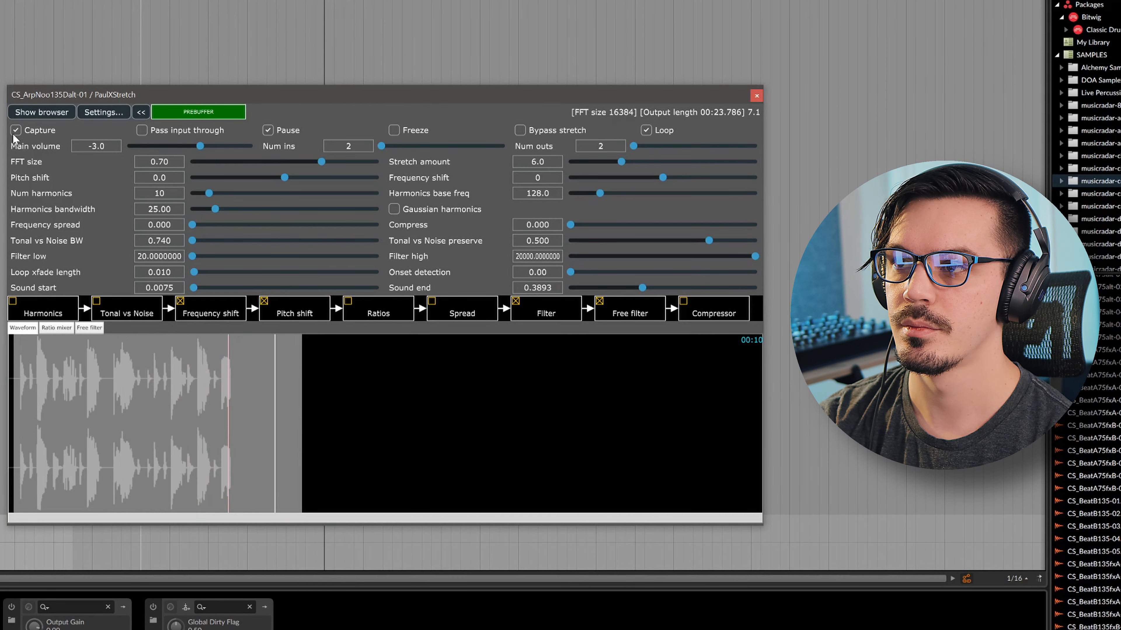
click(15, 133)
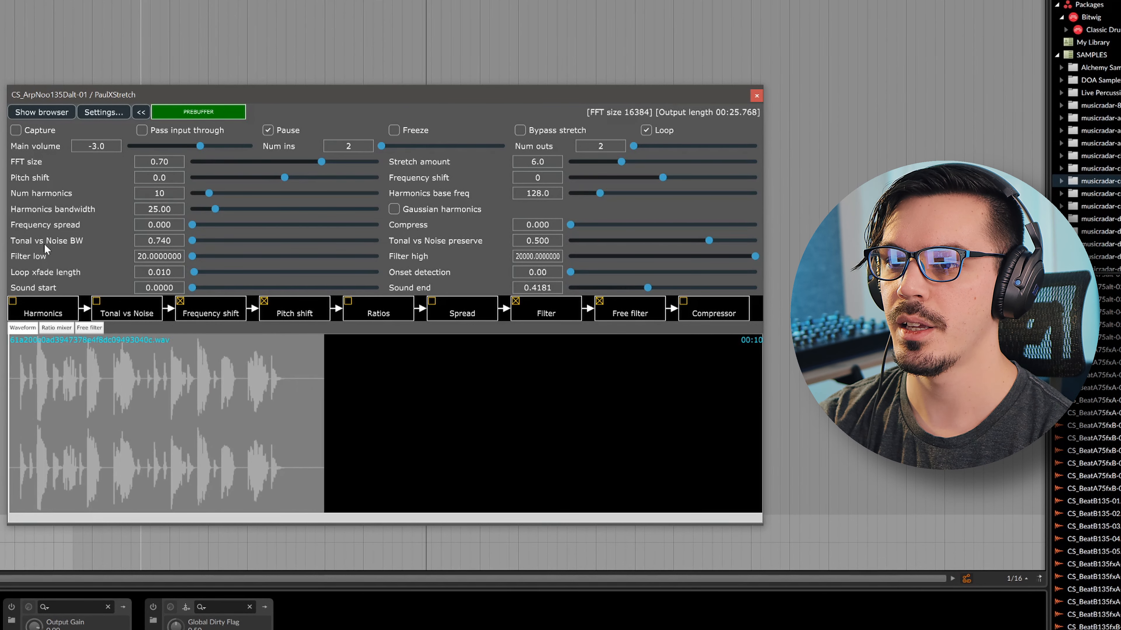
drag(8, 372, 19, 373)
drag(325, 354, 283, 353)
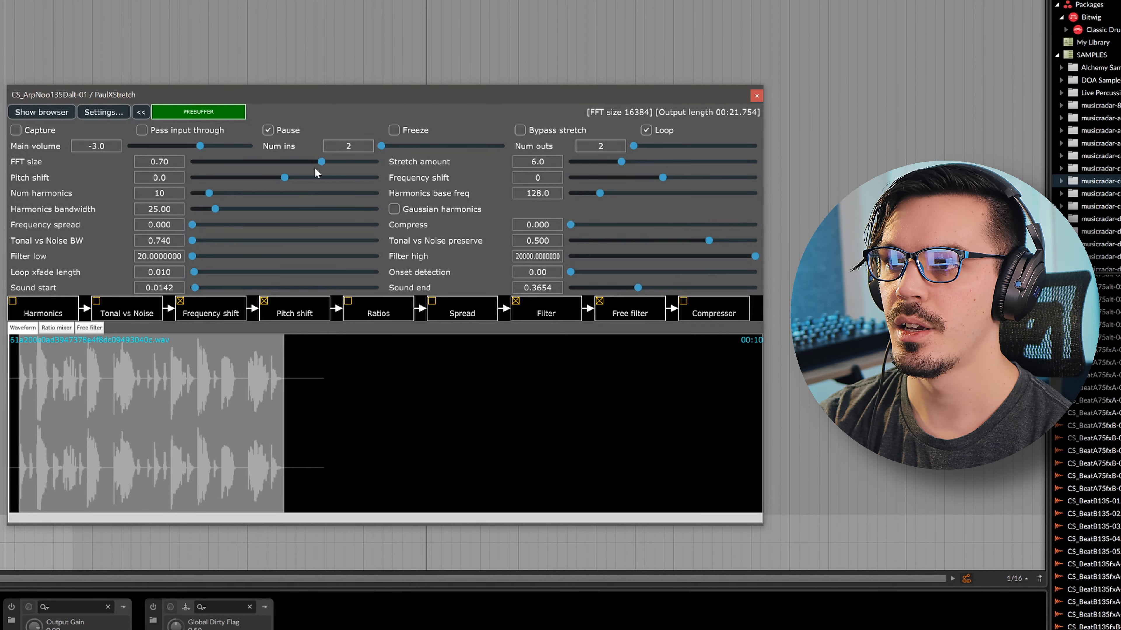
click(269, 131)
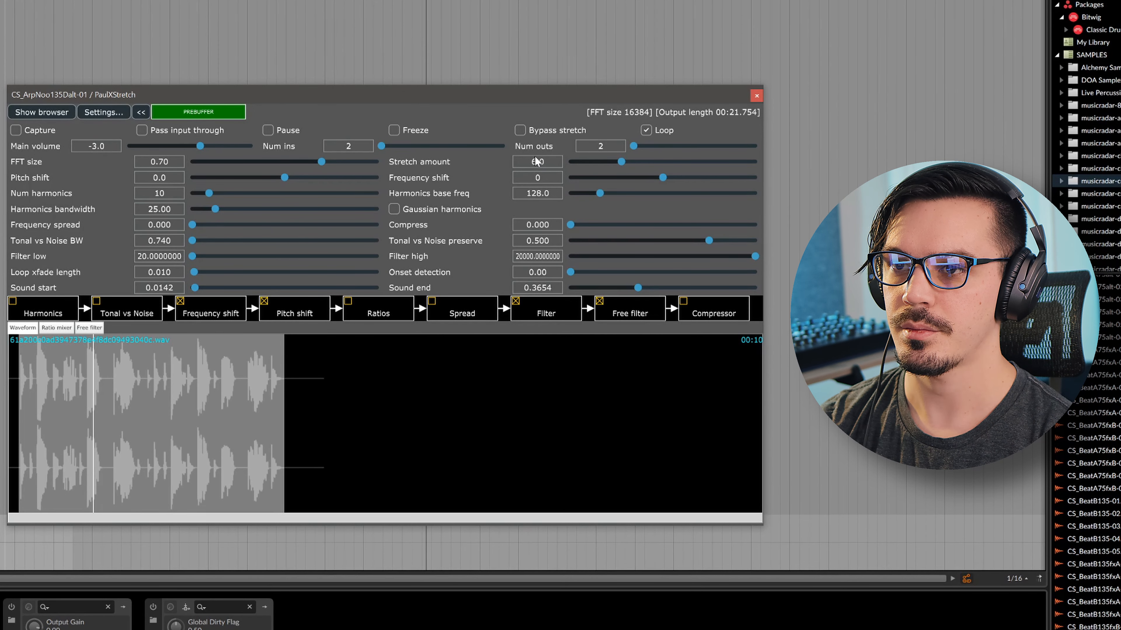
click(268, 130)
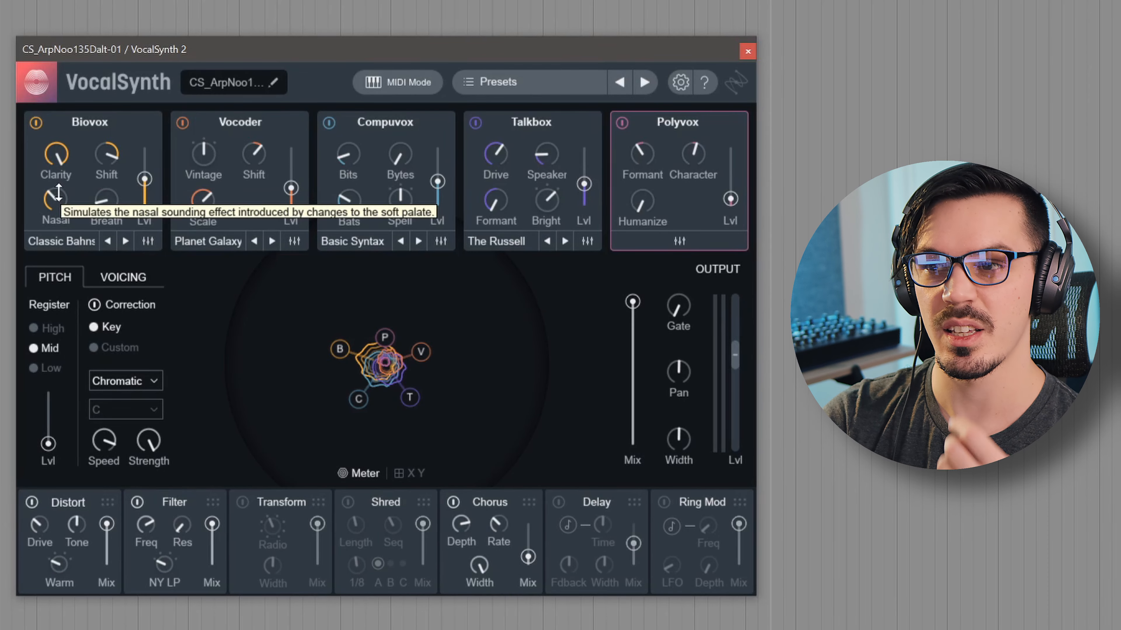
Lower the Biovox Nasal amount and turn the Vocoder's Vintage knob to Hard
drag(58, 192, 59, 200)
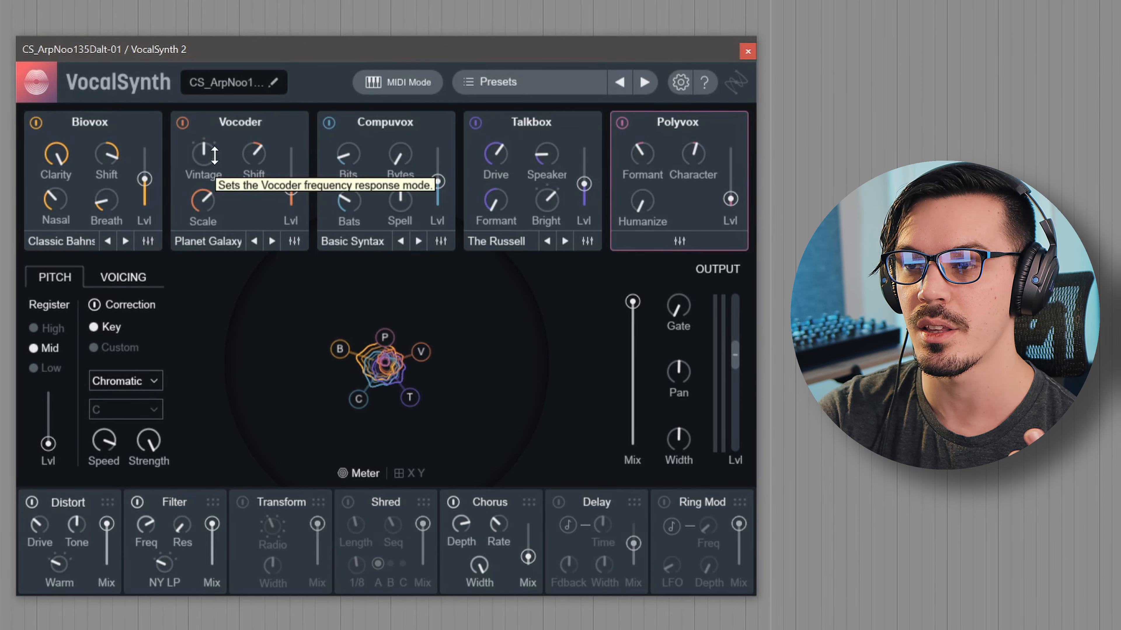
mouse_move(215, 158)
mouse_down()
mouse_move(228, 211)
mouse_move(224, 128)
mouse_move(236, 166)
mouse_up()
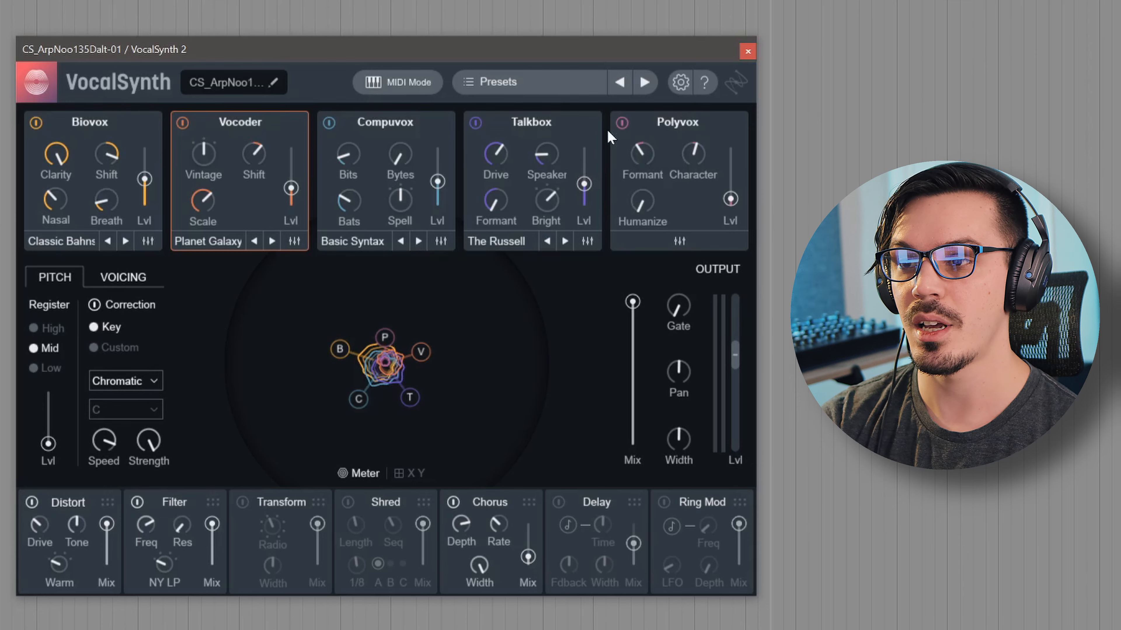
click(123, 276)
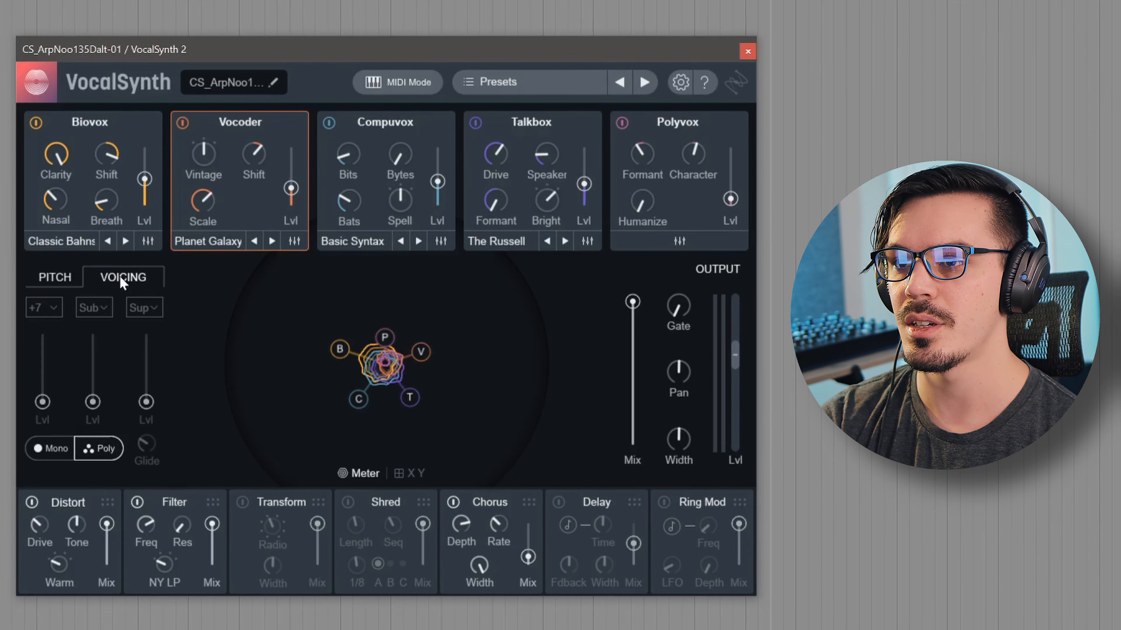
click(77, 274)
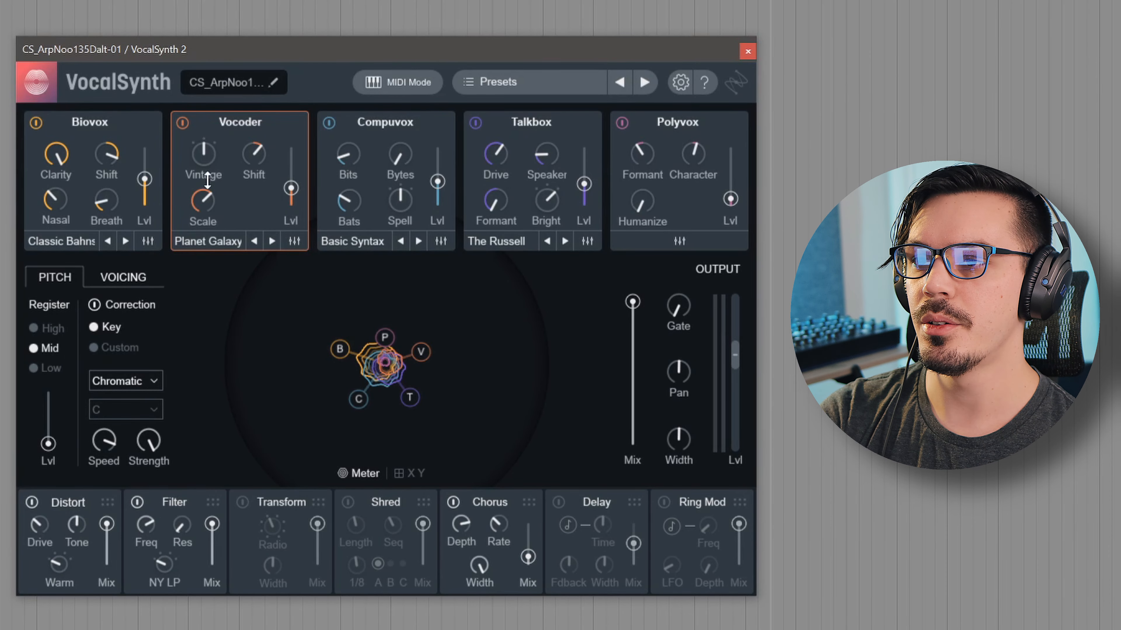
click(403, 84)
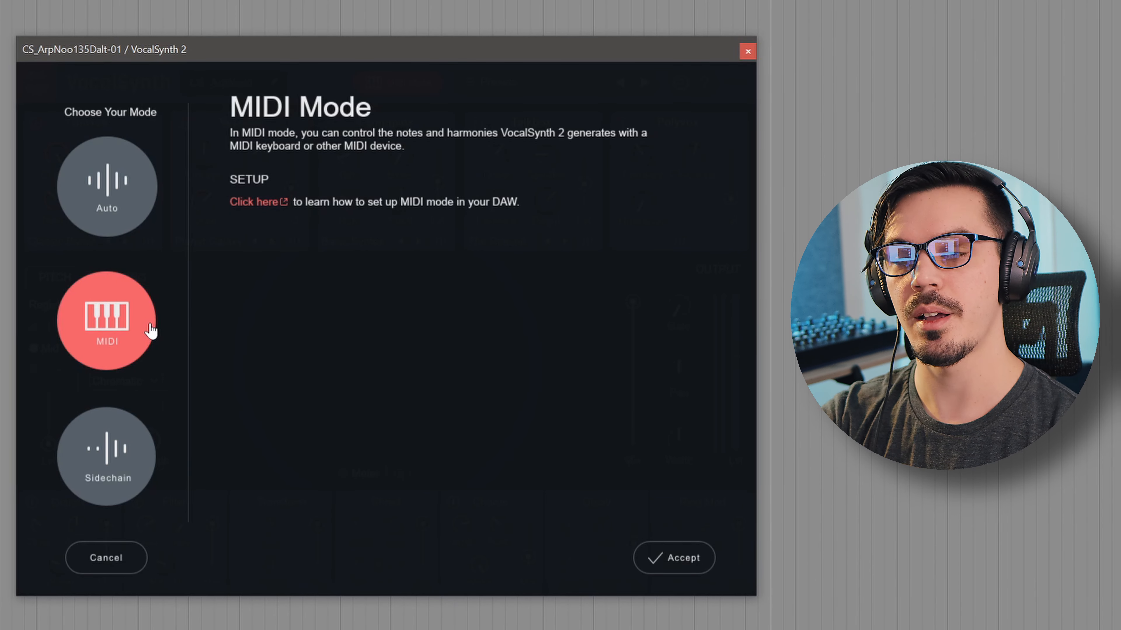
Accept MIDI as VocalSynth 2's input mode
click(666, 551)
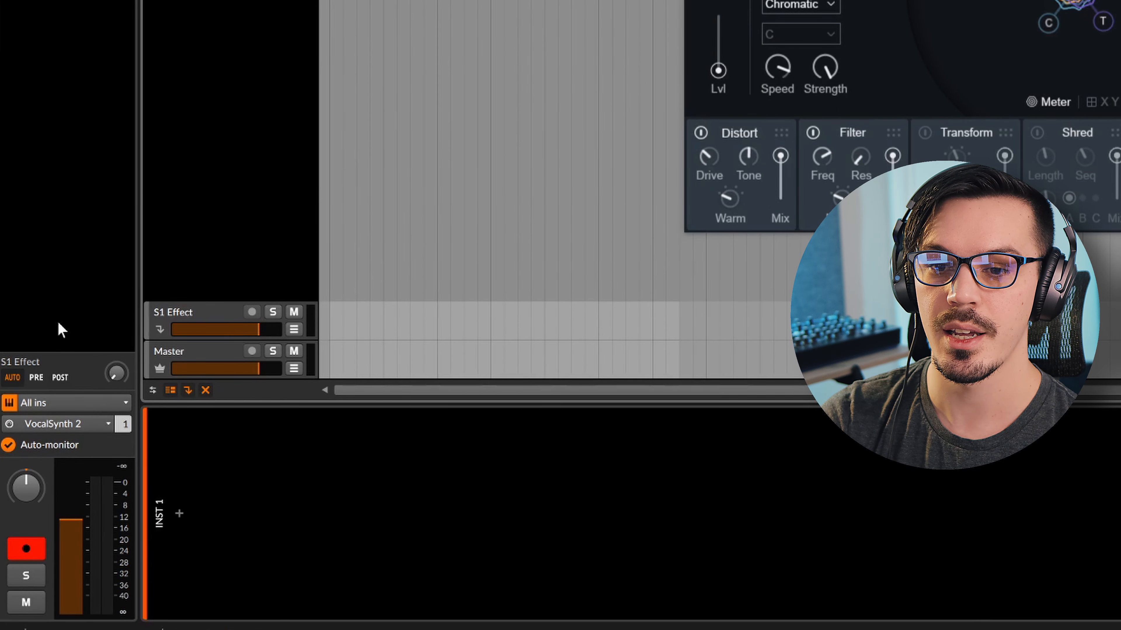
Route Inst 1's output to VocalSynth 2 on the CS_ArpNoo135Dalt-01 track
click(80, 422)
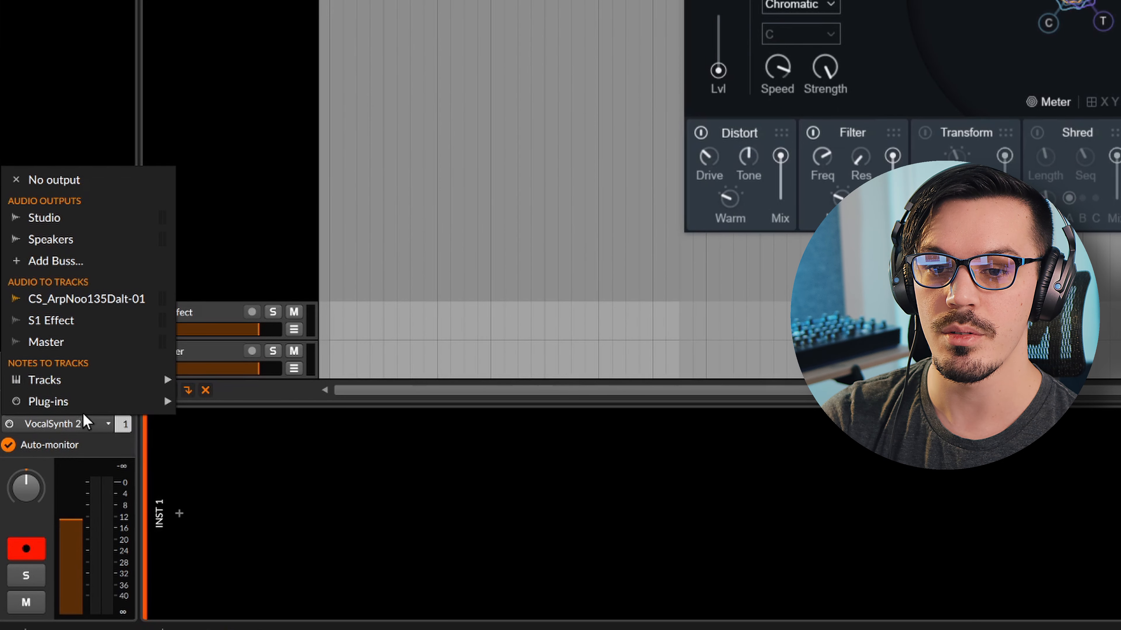
mouse_move(110, 403)
mouse_move(226, 411)
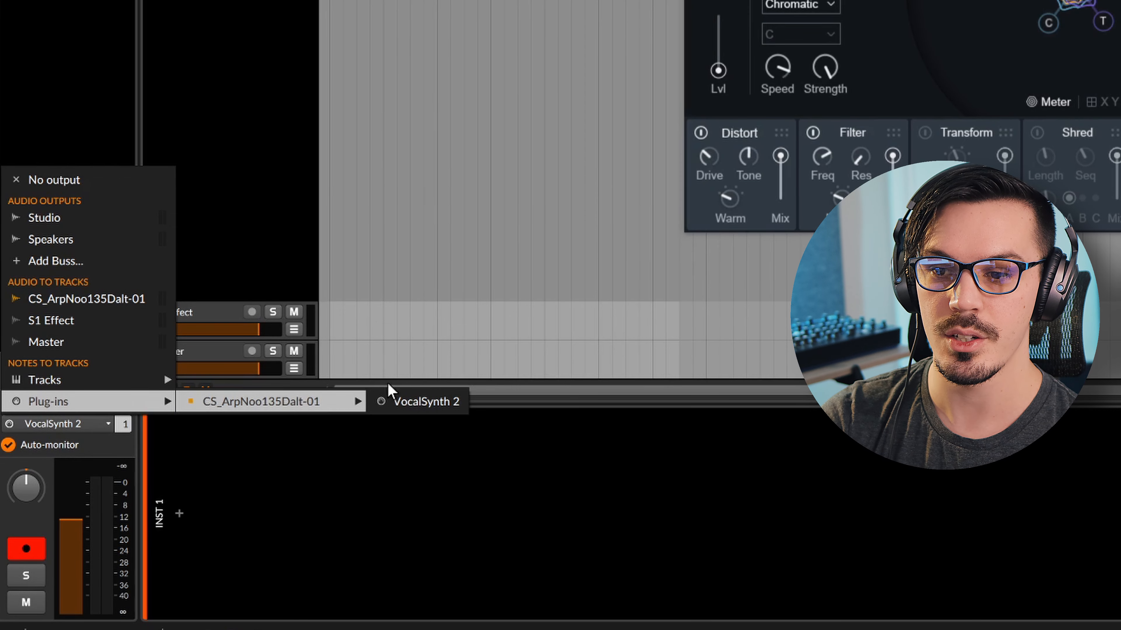
click(414, 402)
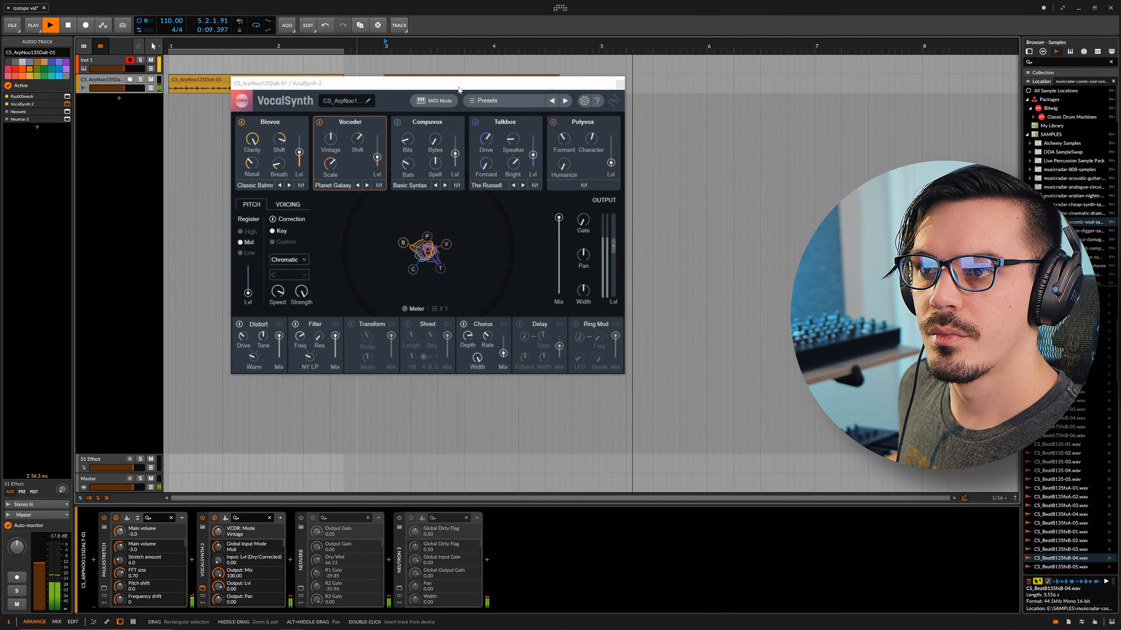
Stop playback and set Biovox Shift to 70, leaving VocalSynth options unchanged
key(space)
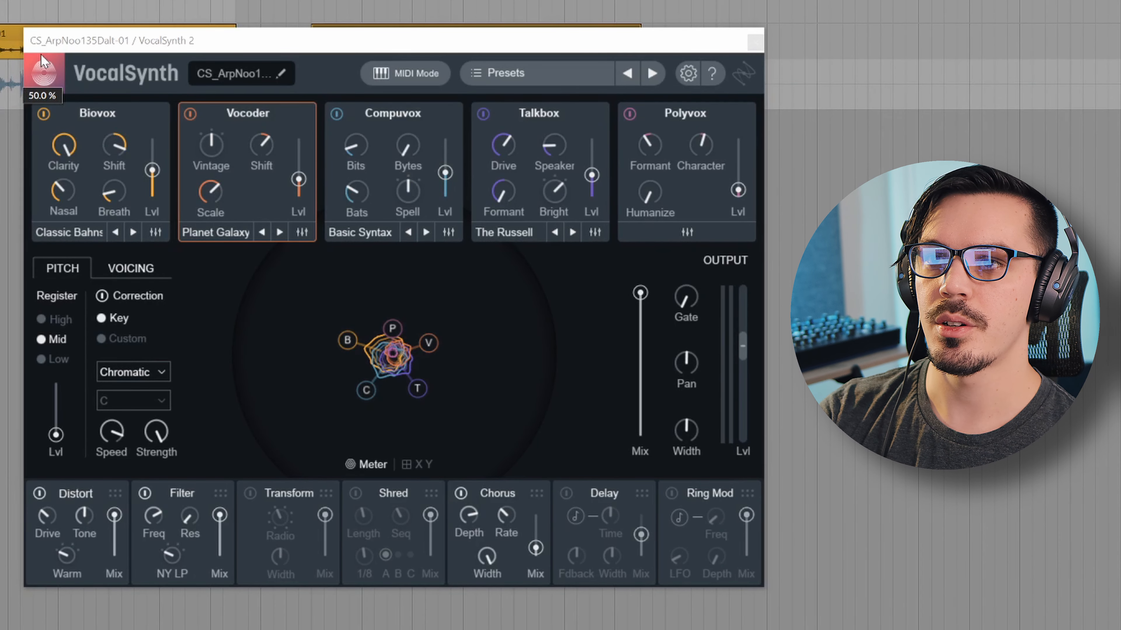
click(119, 151)
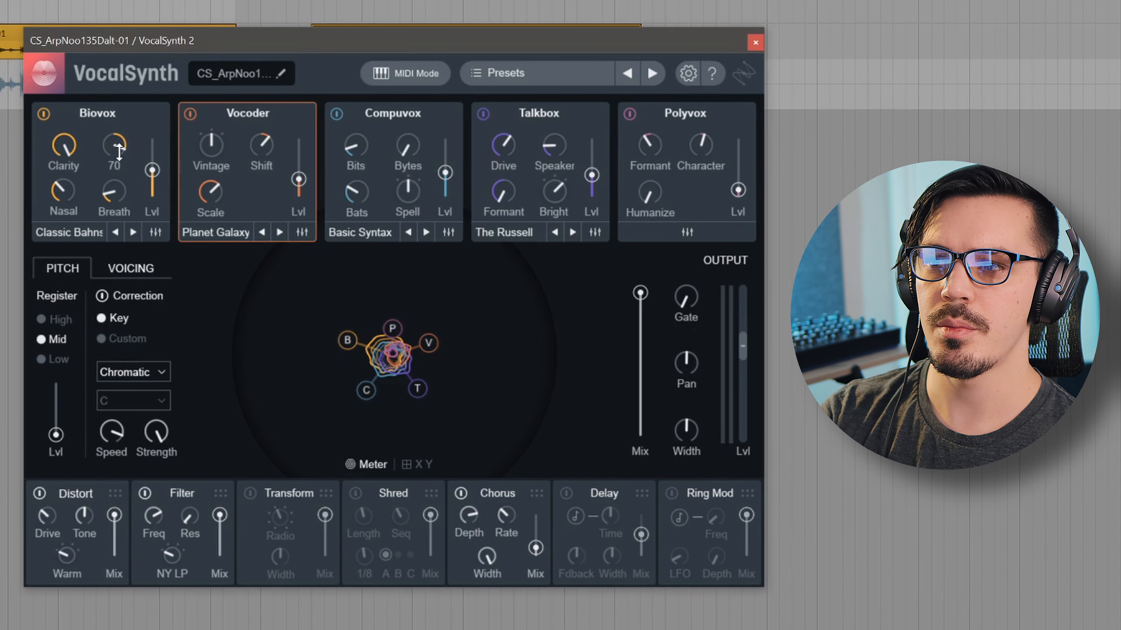
click(689, 73)
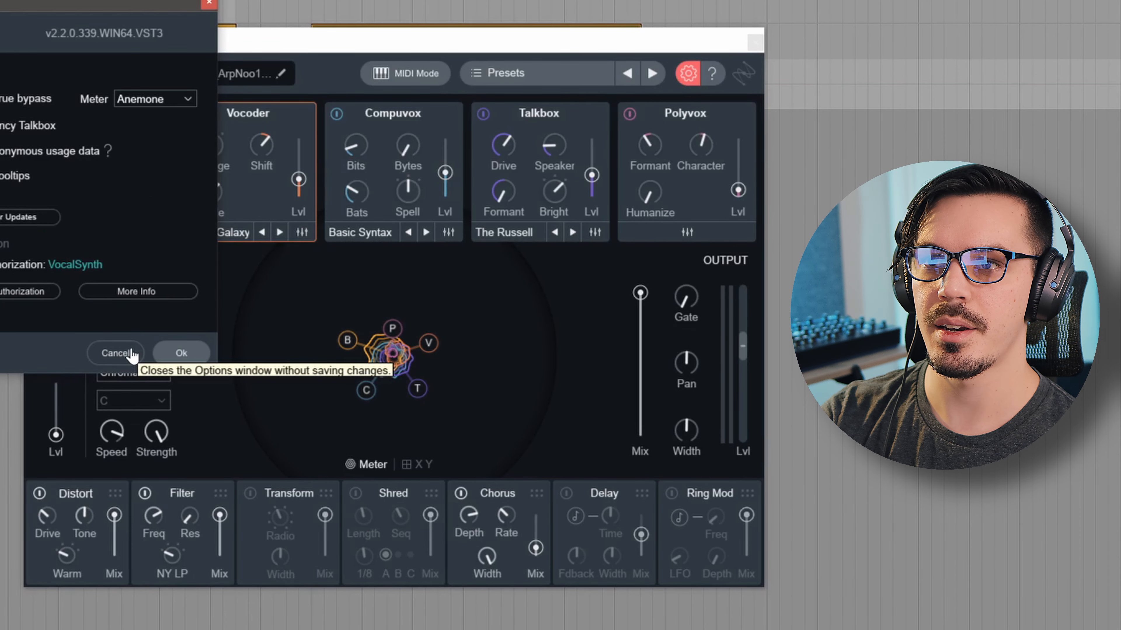
click(116, 353)
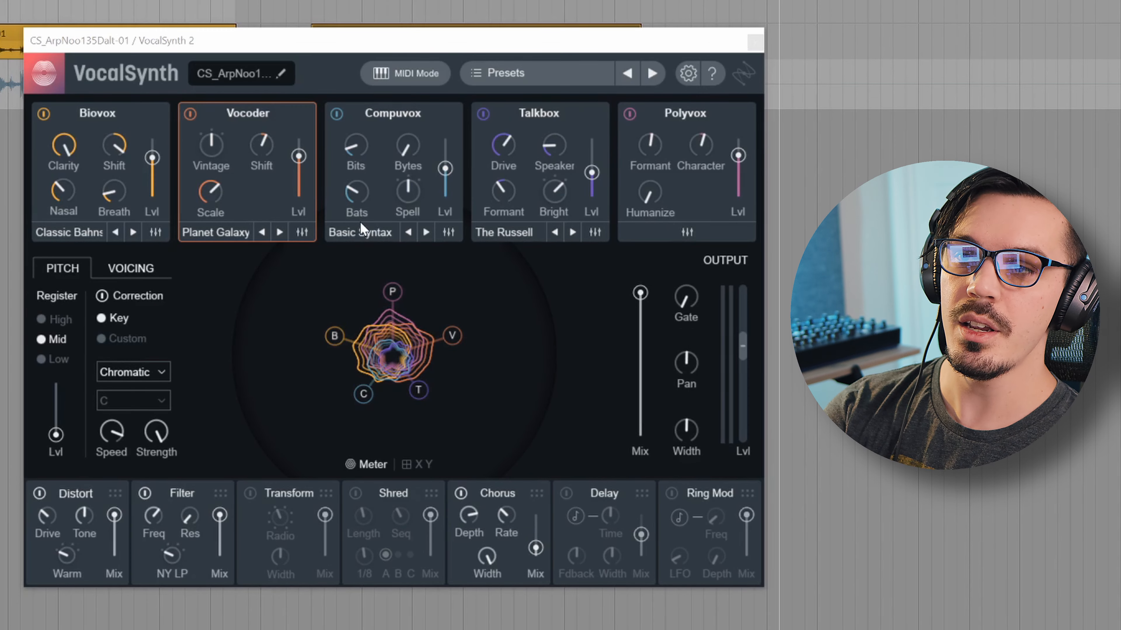
In the Biovox detail editor, move the vowel position near the pad centre and keep OSC 1 on Saws
click(156, 233)
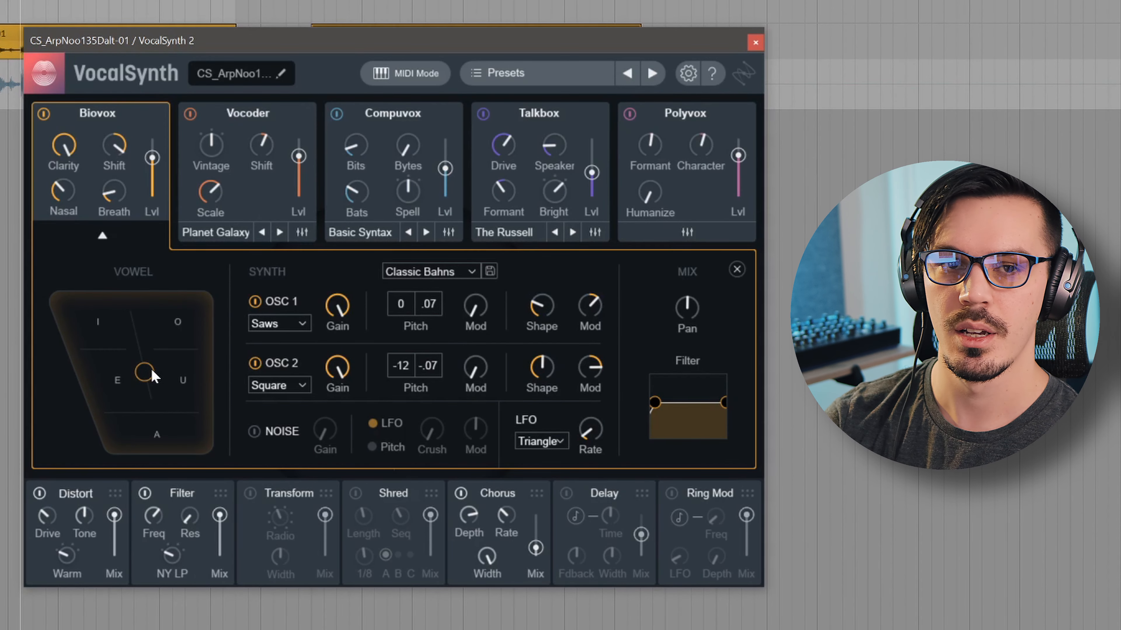
mouse_move(145, 375)
mouse_down()
mouse_move(146, 356)
mouse_move(130, 410)
mouse_move(171, 395)
mouse_move(158, 359)
mouse_move(138, 339)
mouse_move(142, 367)
mouse_move(125, 329)
mouse_move(158, 385)
mouse_move(112, 431)
mouse_move(164, 384)
mouse_move(145, 354)
mouse_up()
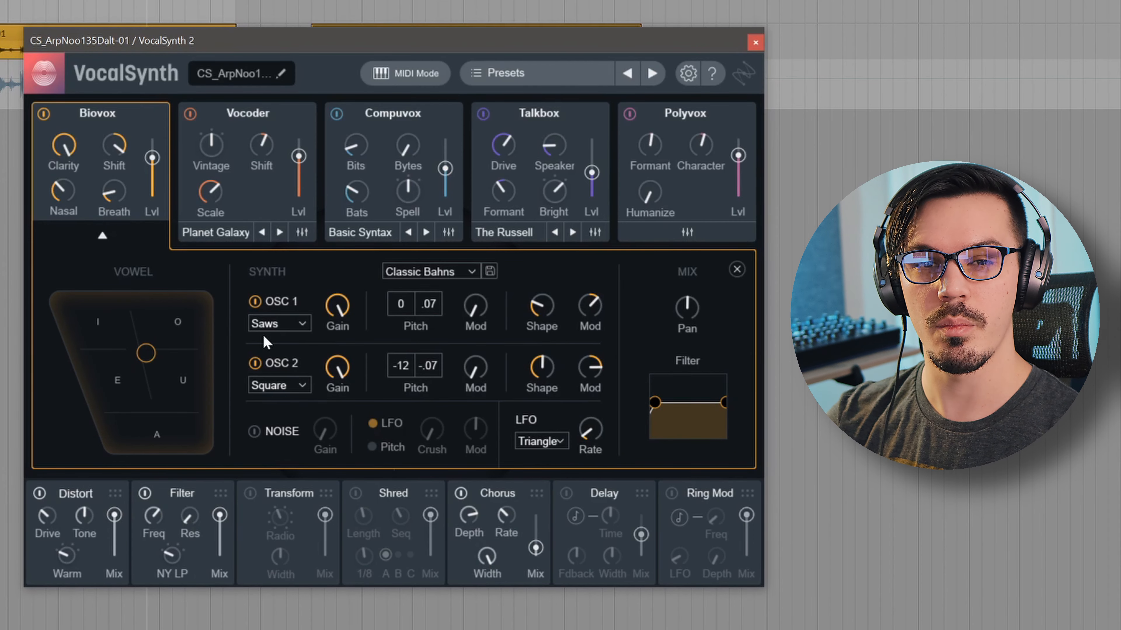
click(276, 325)
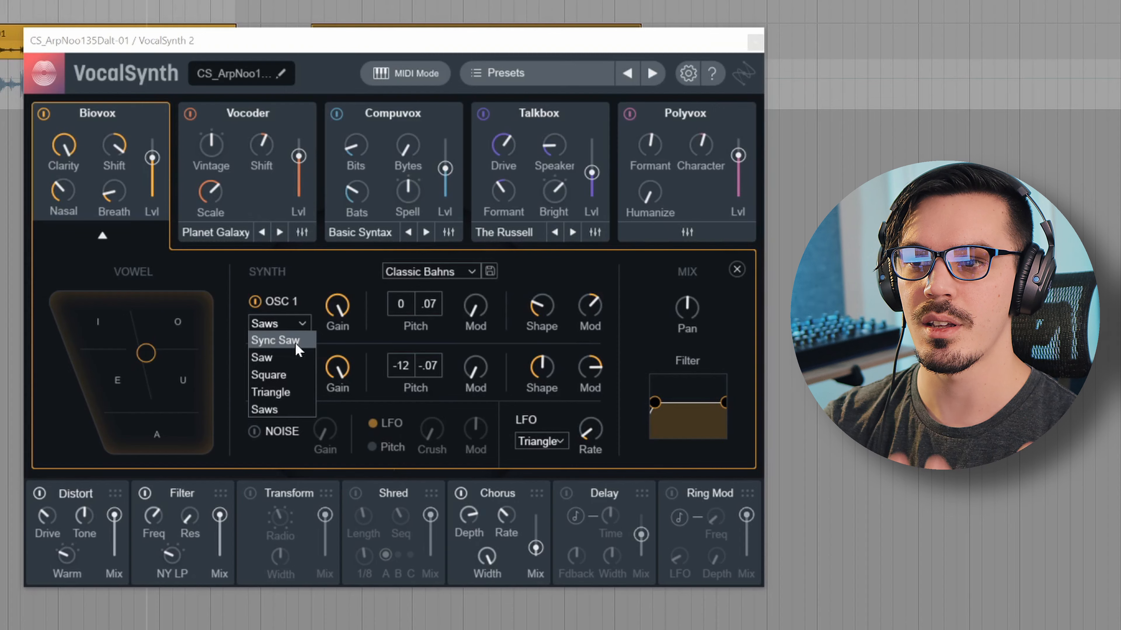
click(313, 291)
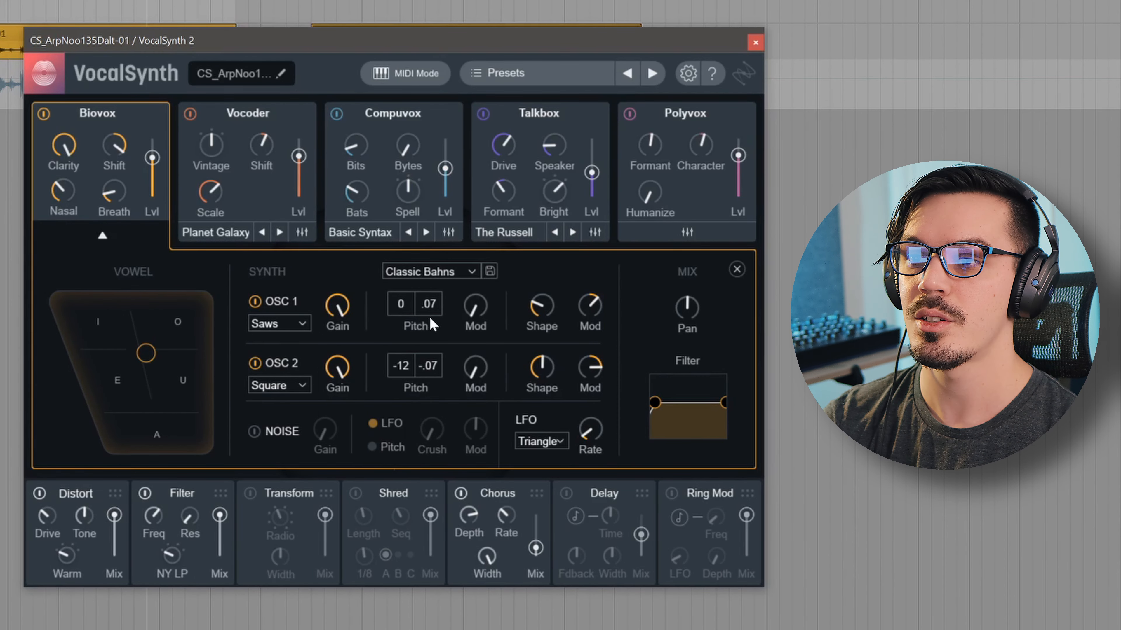
Review the Vocoder, Compuvox and Talkbox synth settings, then close the expanded Vocoder editor
click(314, 242)
click(438, 240)
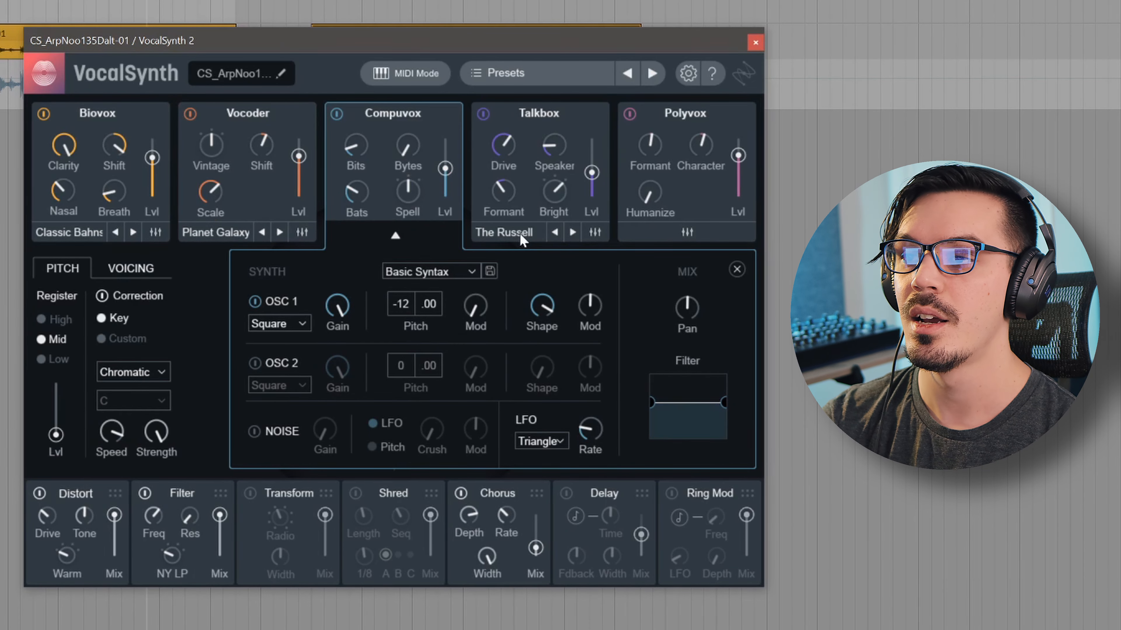
click(588, 235)
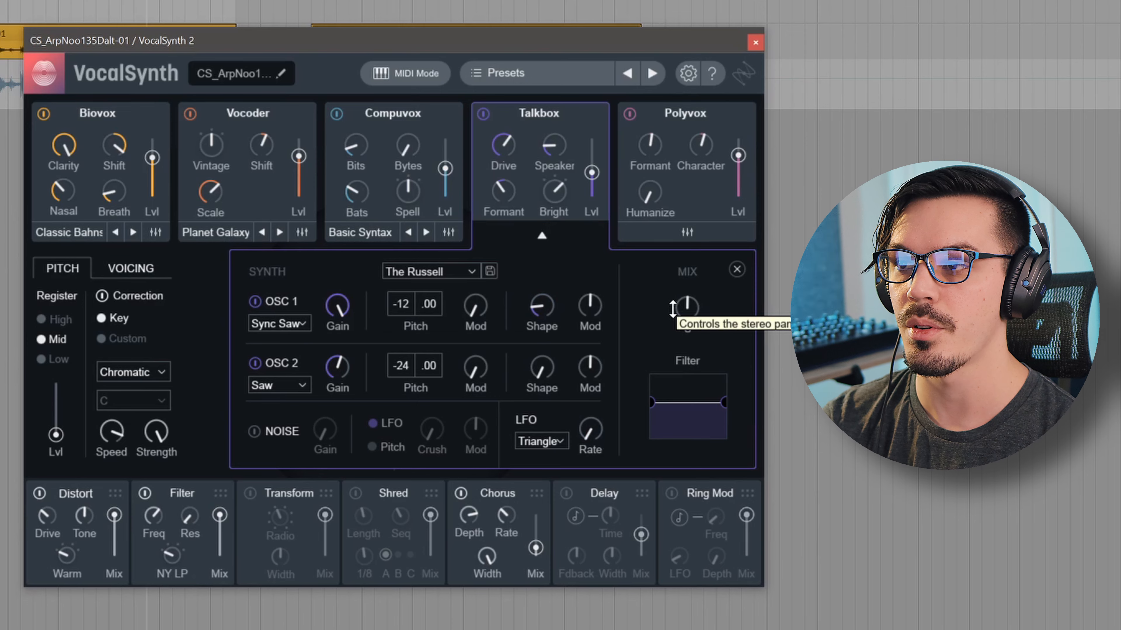
click(312, 241)
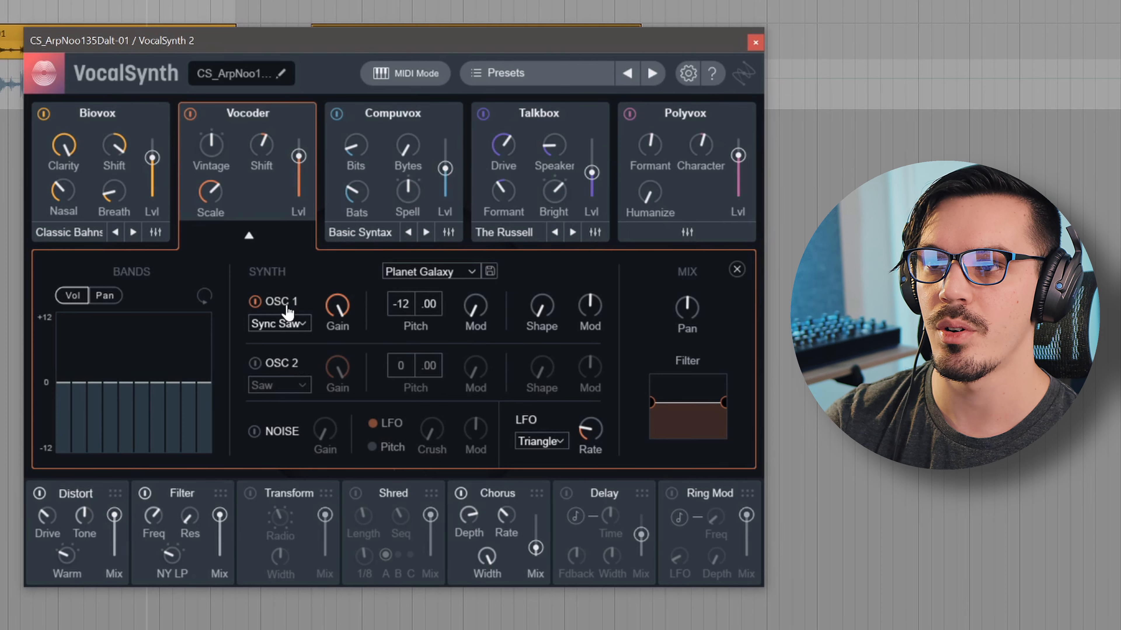
click(250, 239)
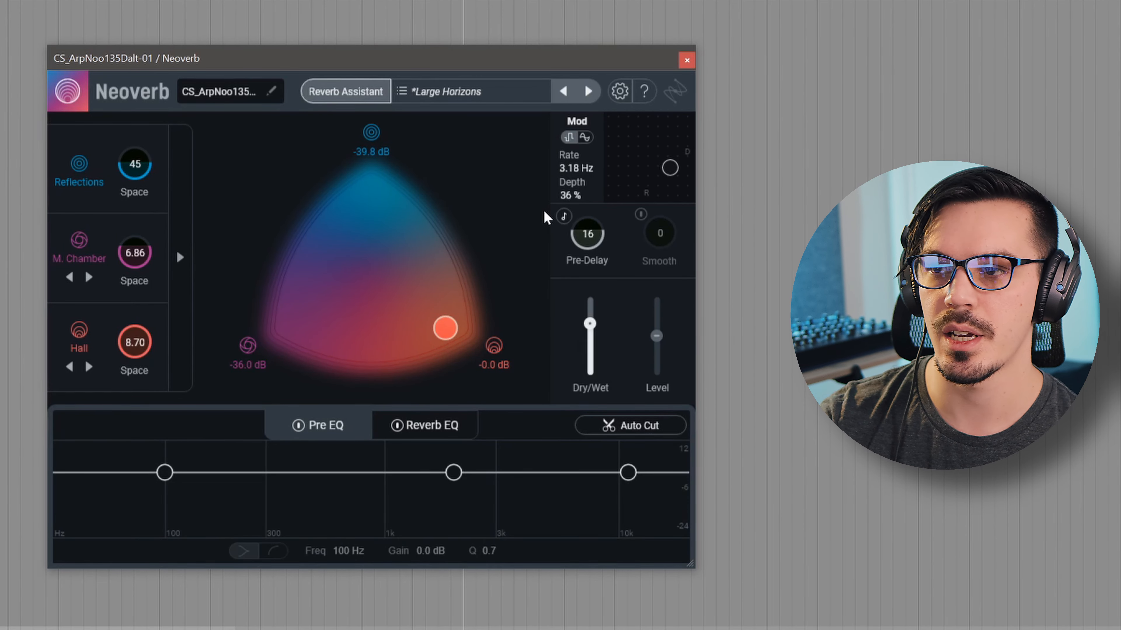
click(342, 93)
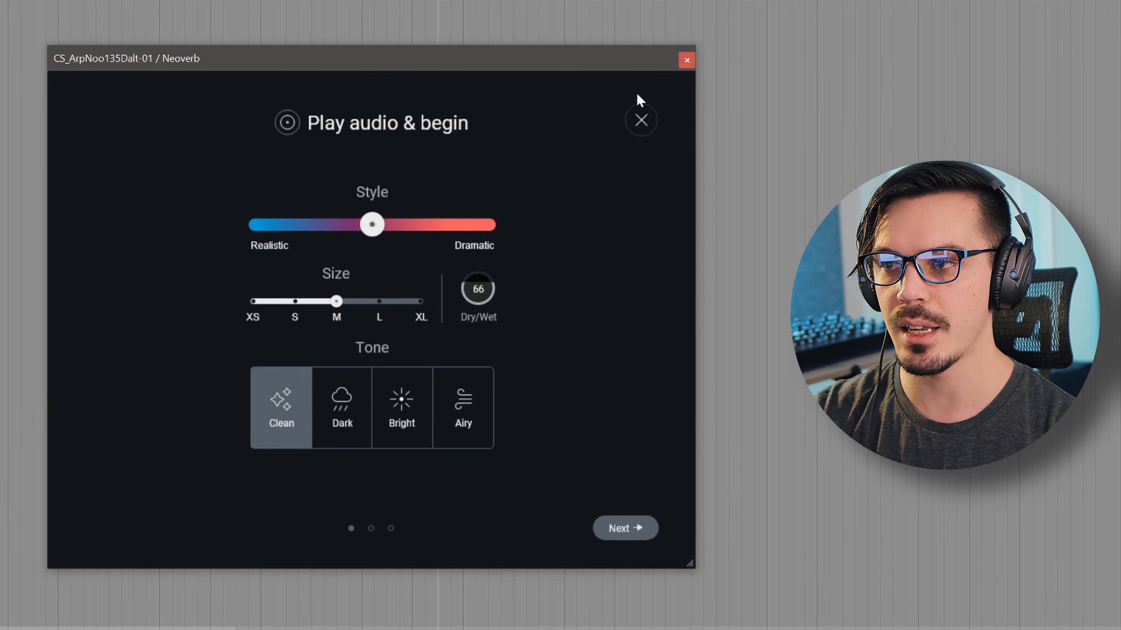
click(640, 116)
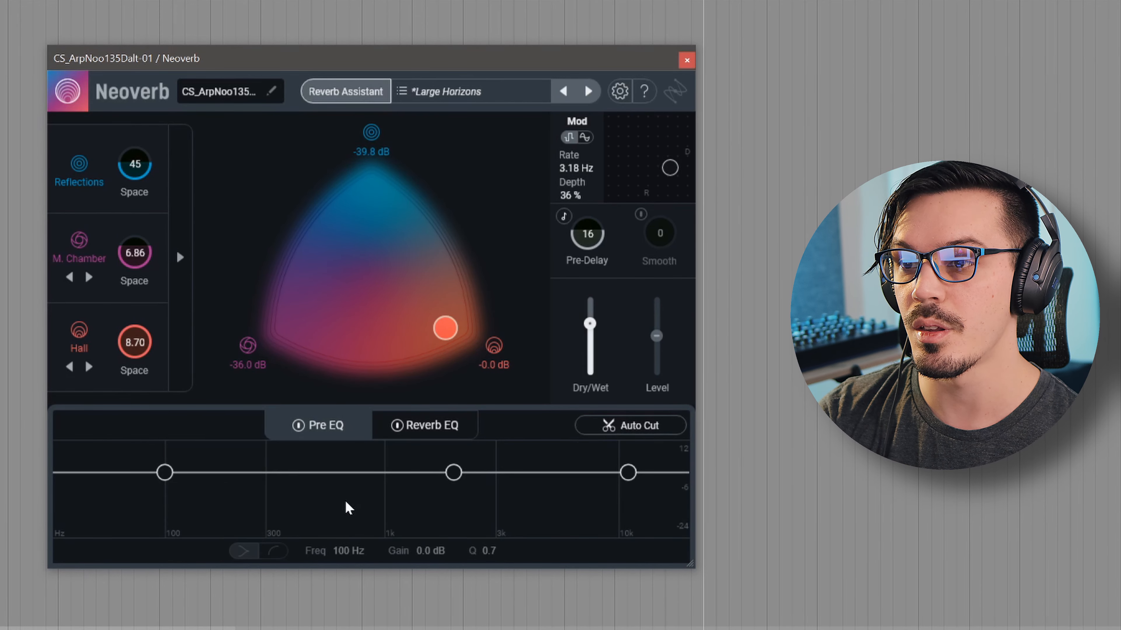
Check Neoverb's Reverb EQ and Pre EQ tabs, then expand the advanced Early/Tail panel
click(418, 435)
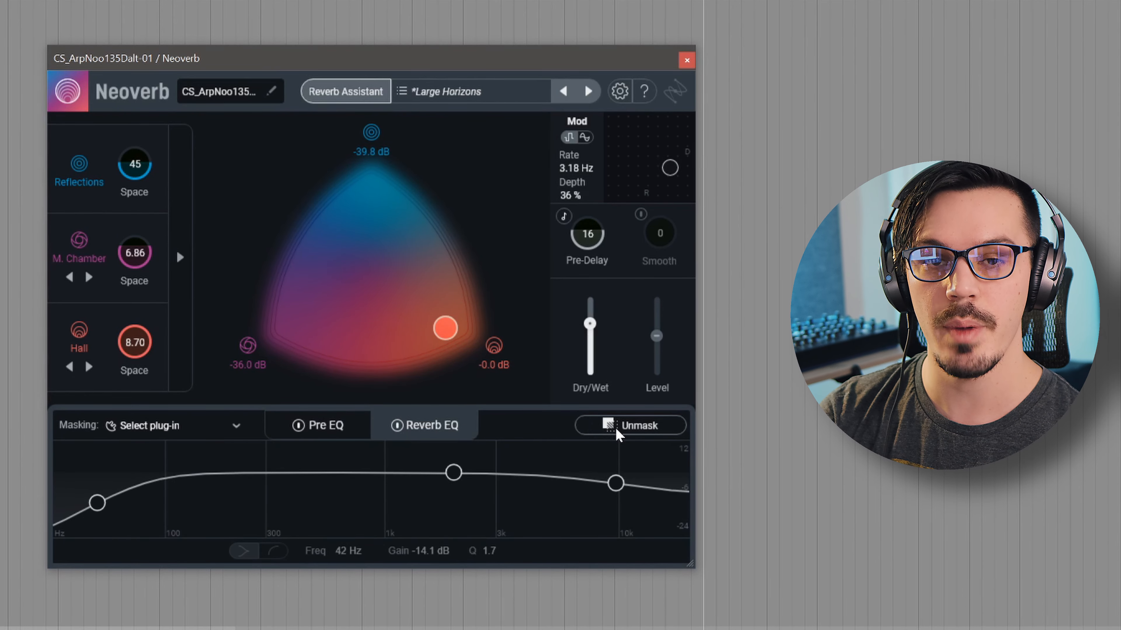
click(344, 432)
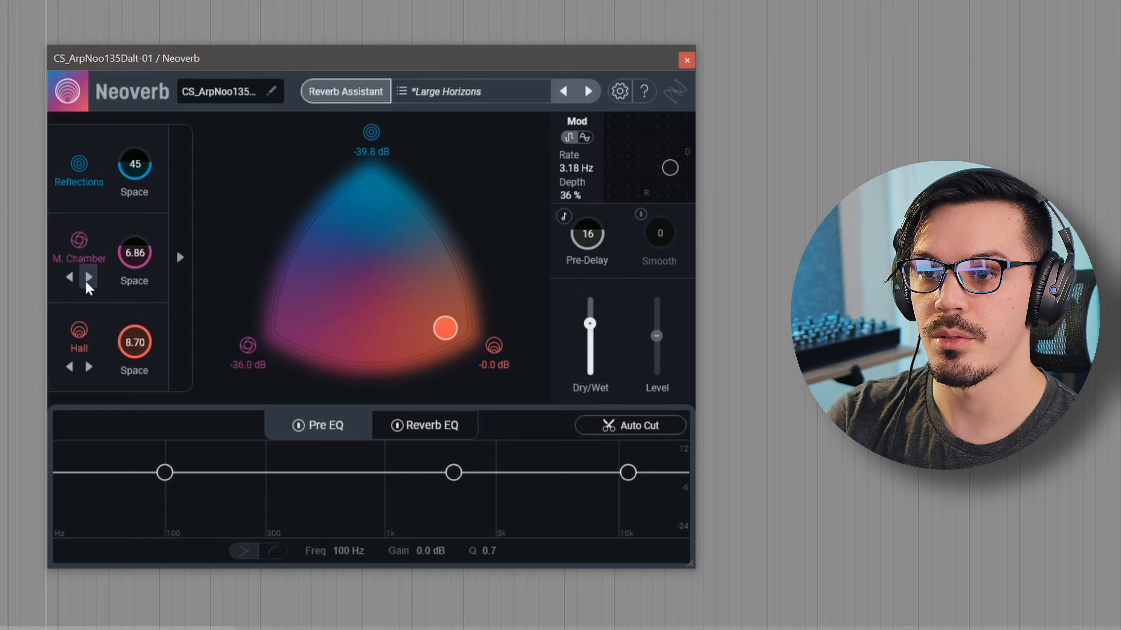
click(180, 273)
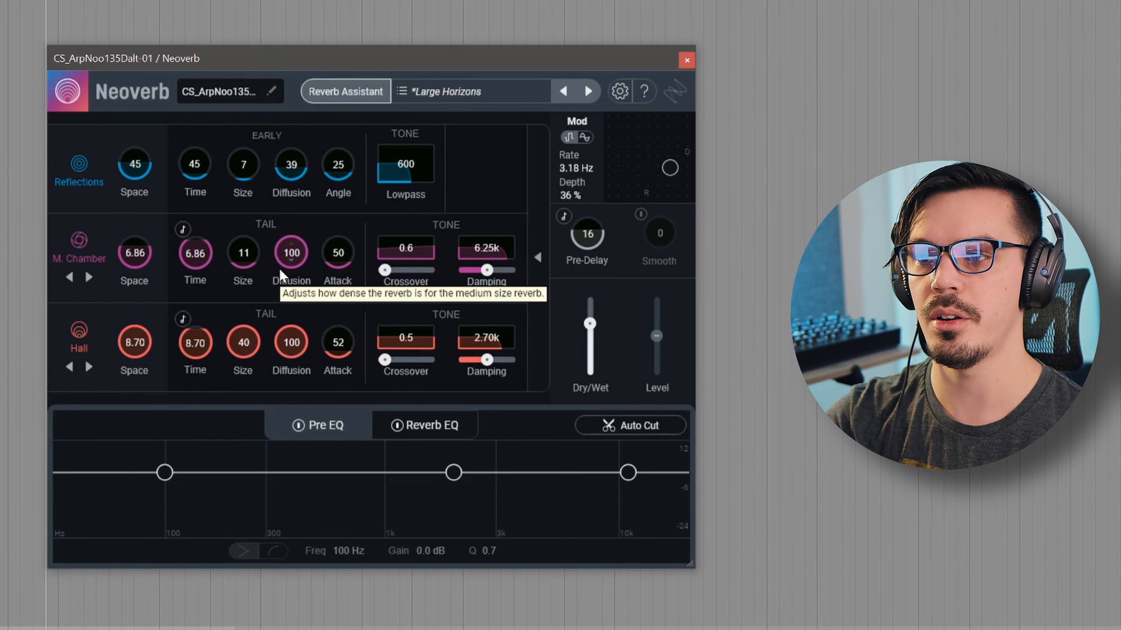
Hide Neoverb's advanced Early and Tail settings to return to the triangle blend view
click(548, 252)
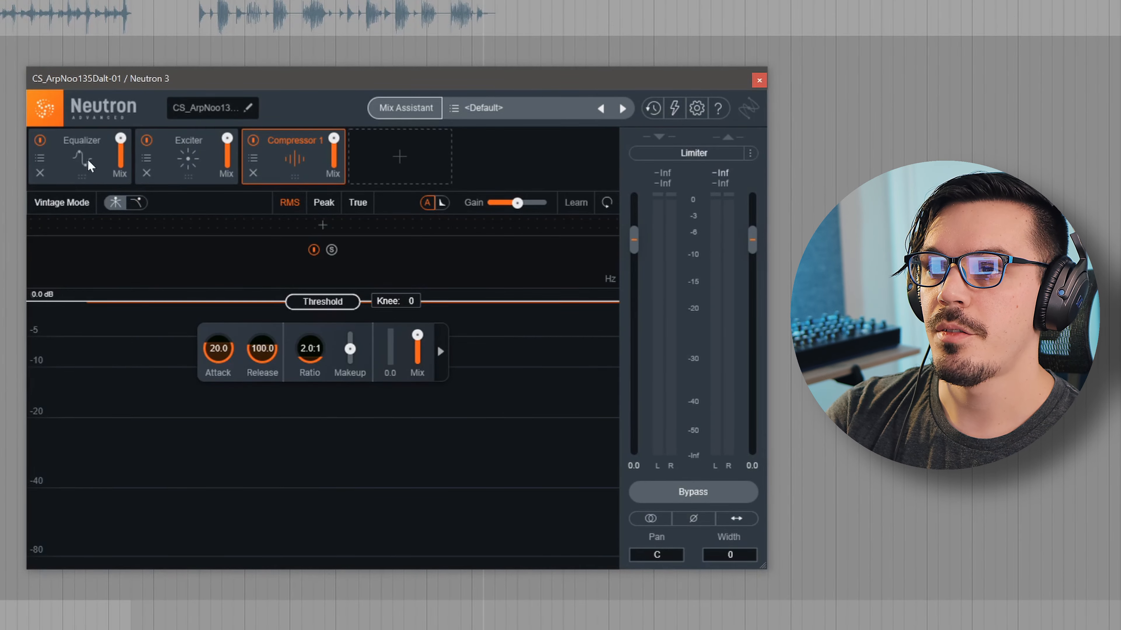
In Neutron 3's Equalizer, cut band 2 by 4.6 dB near 600 Hz
click(90, 166)
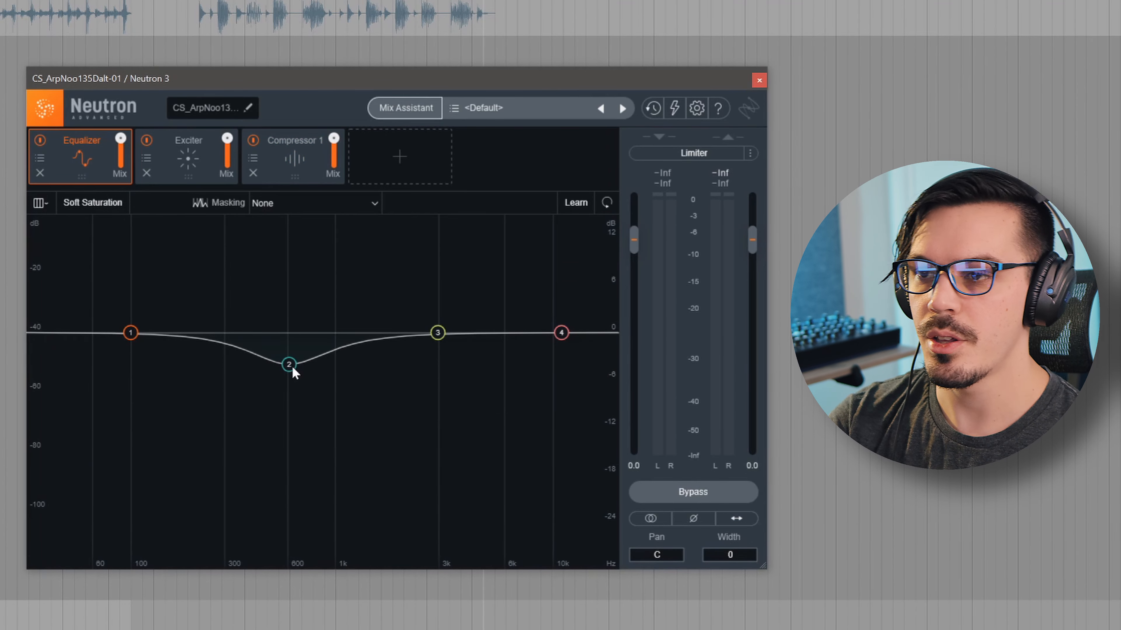
key(space)
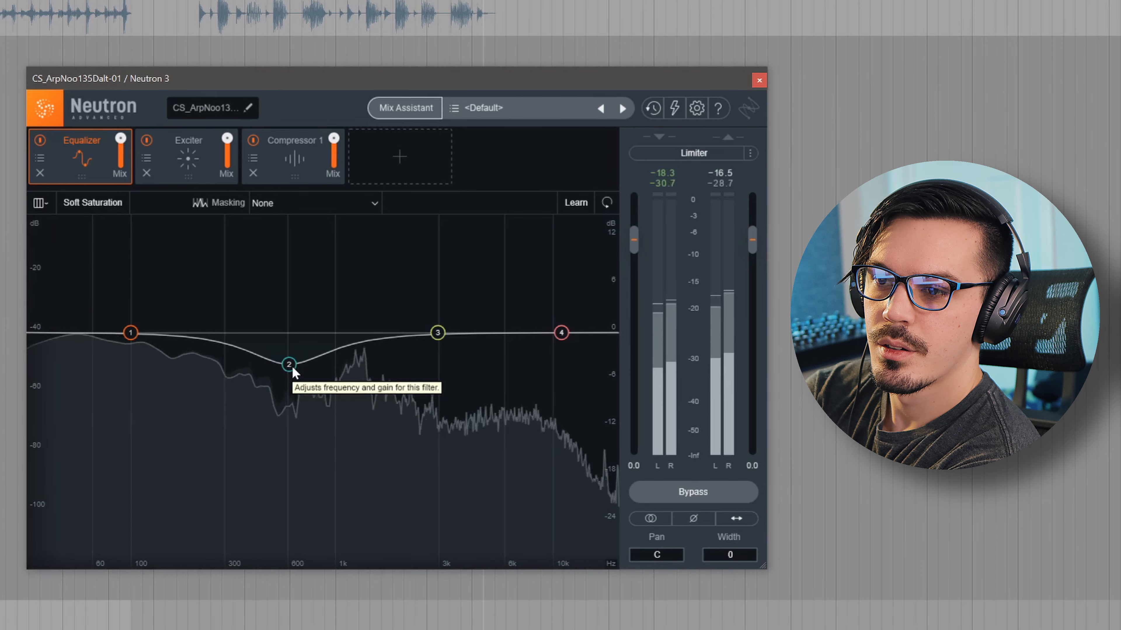
mouse_move(292, 365)
mouse_down()
mouse_move(329, 371)
mouse_move(169, 296)
mouse_move(288, 371)
mouse_up()
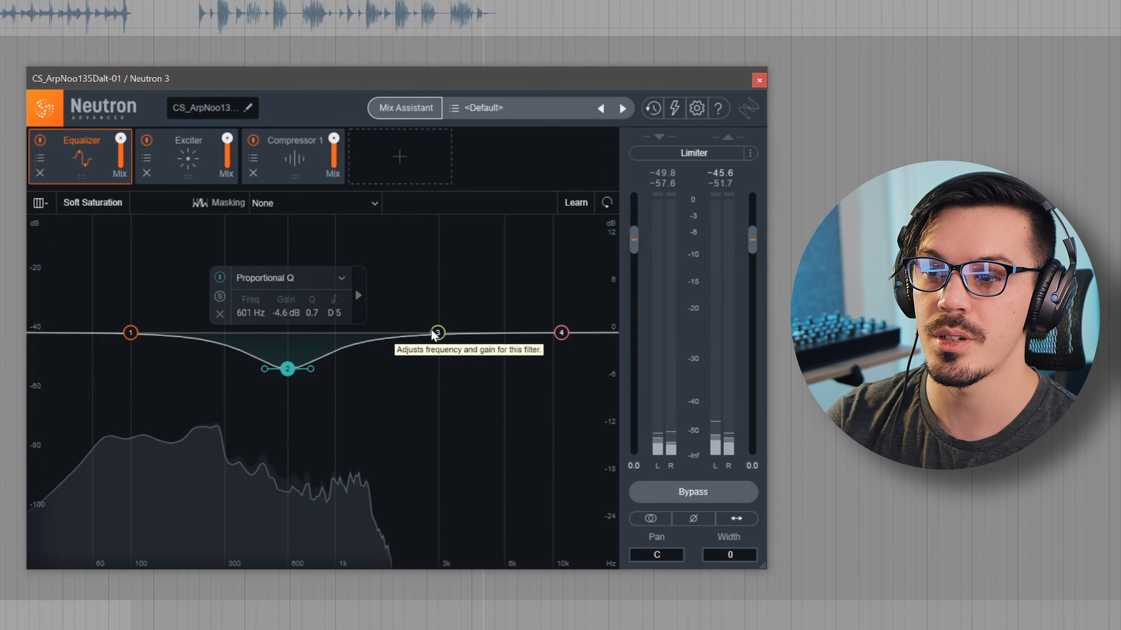
Make EQ band 3 a dynamic -2.7 dB cut at 2586 Hz and audition it
drag(429, 331, 431, 312)
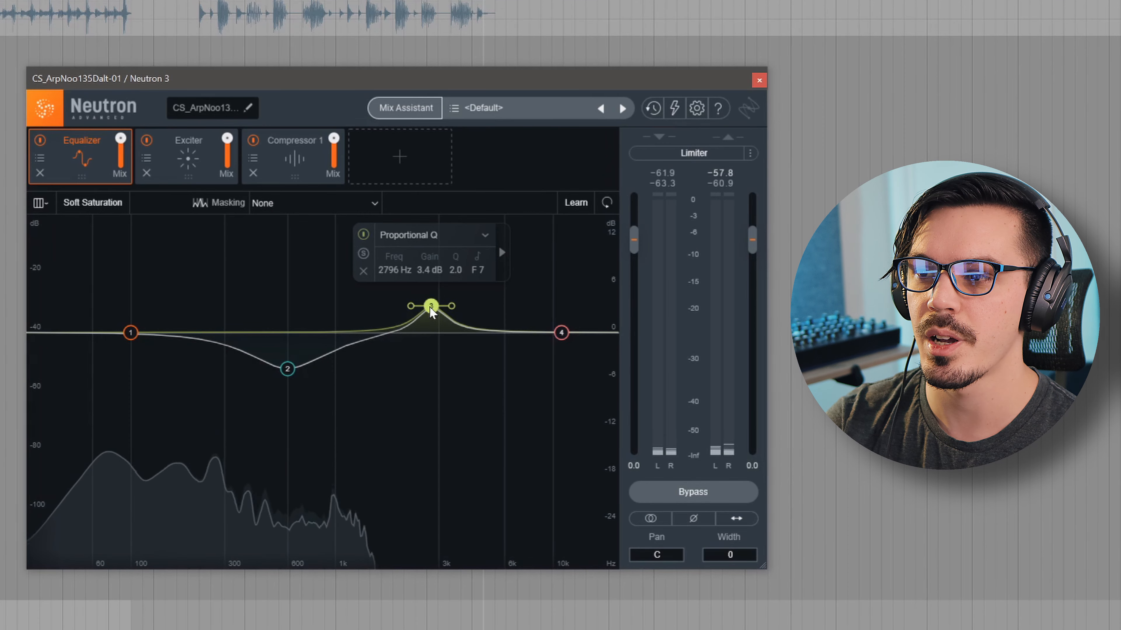
click(502, 264)
click(455, 233)
drag(431, 305, 423, 353)
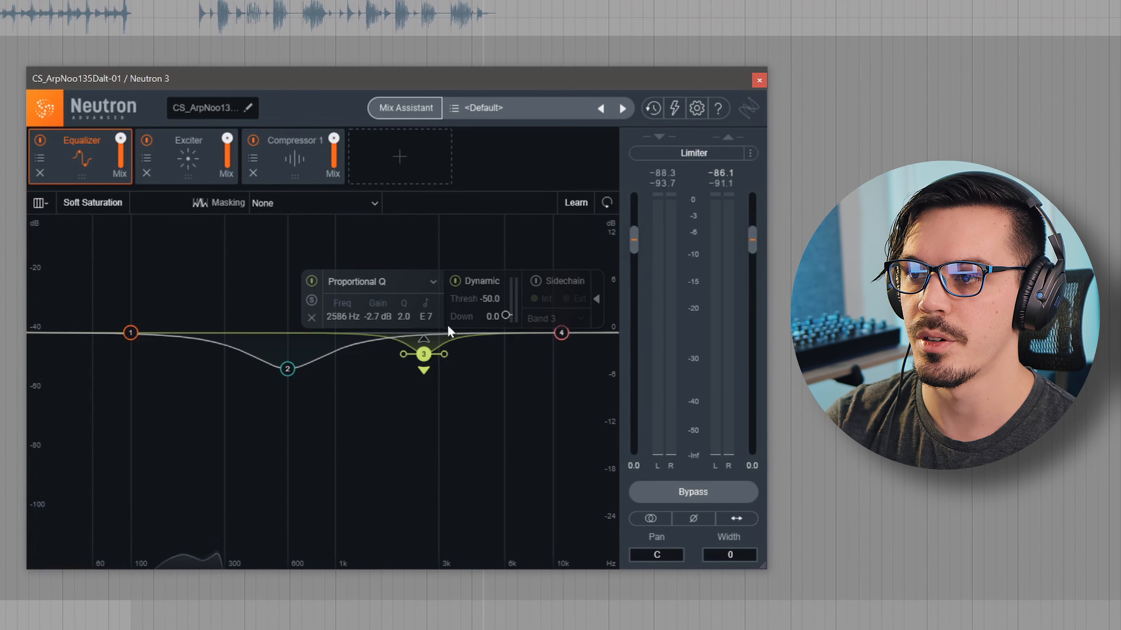
click(596, 300)
key(space)
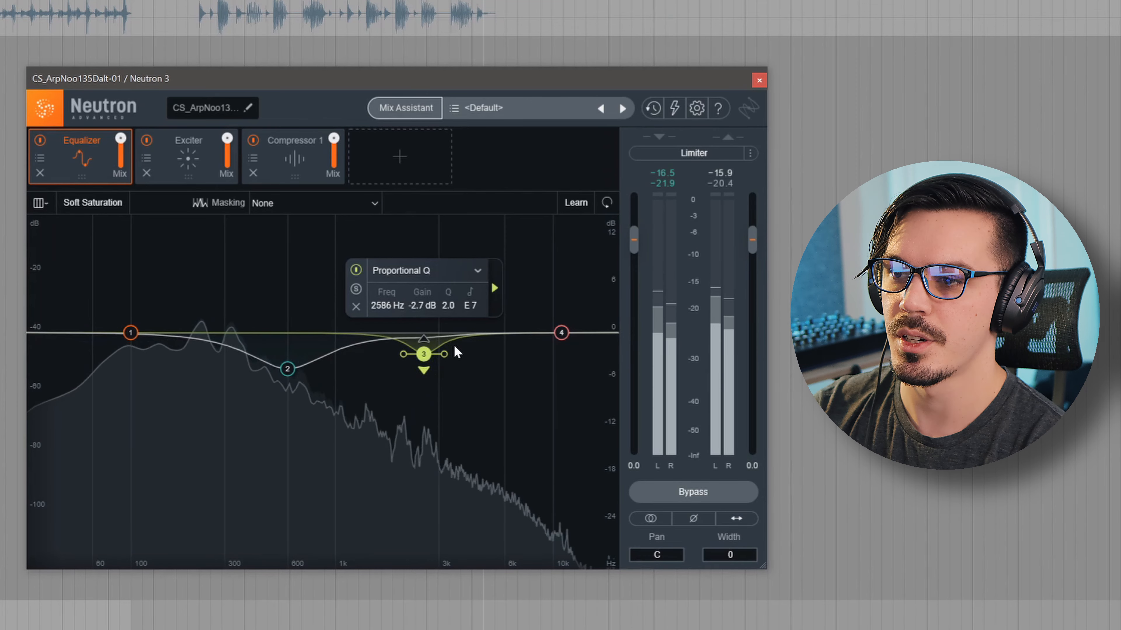
click(189, 160)
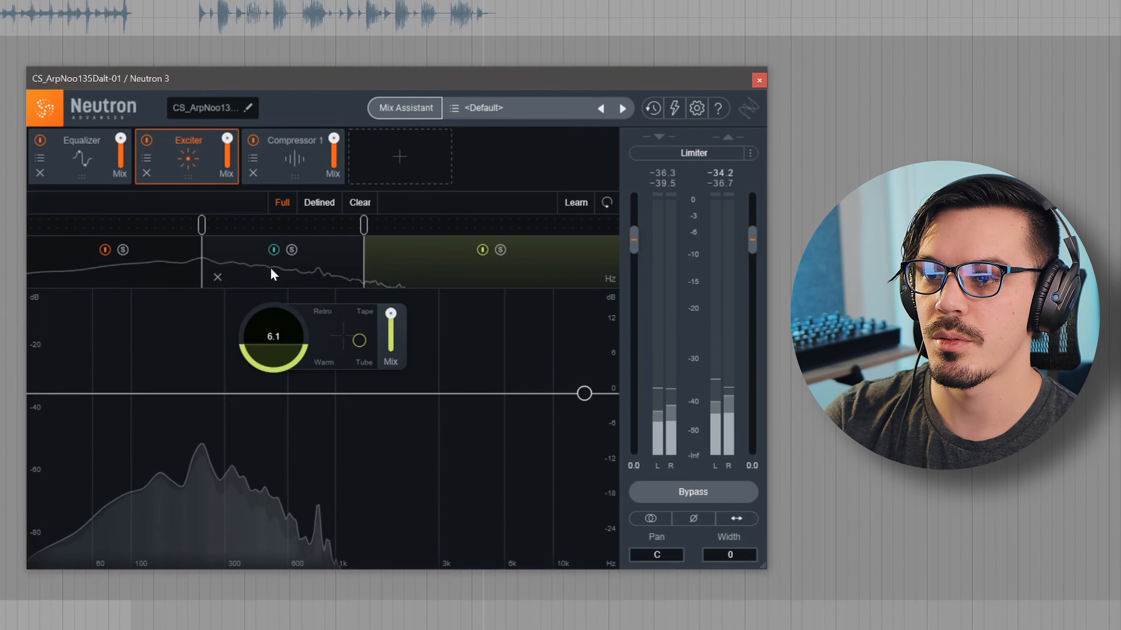
Review the Exciter's low, mid and high bands, then show Compressor 1 (20.0 attack, 100.0 release, 2.0:1)
click(232, 265)
click(182, 267)
click(233, 265)
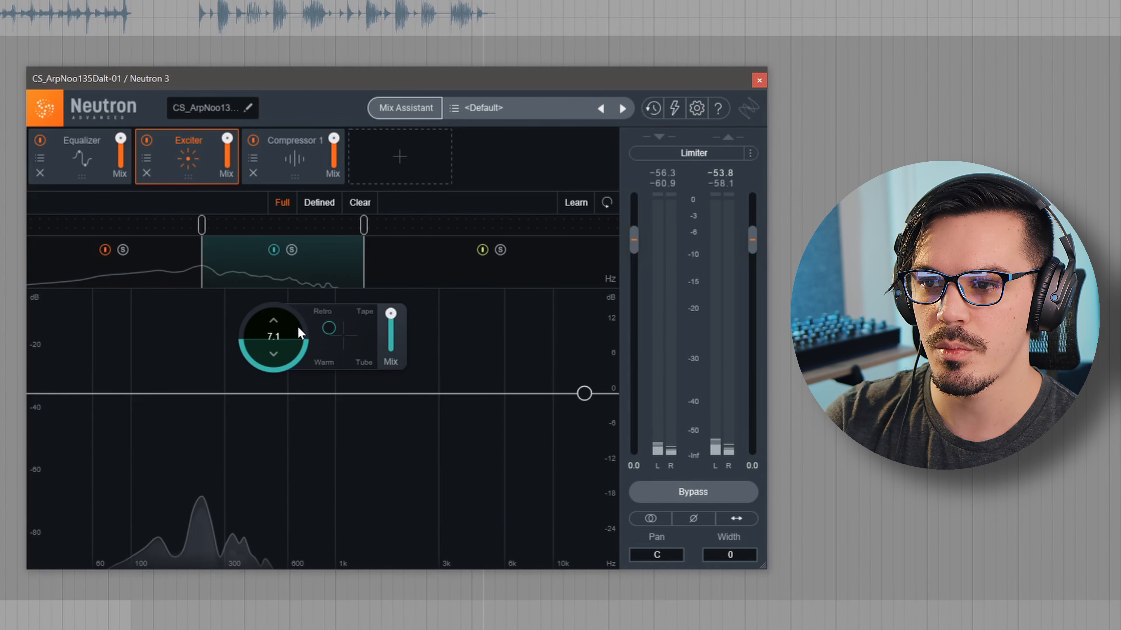
click(452, 269)
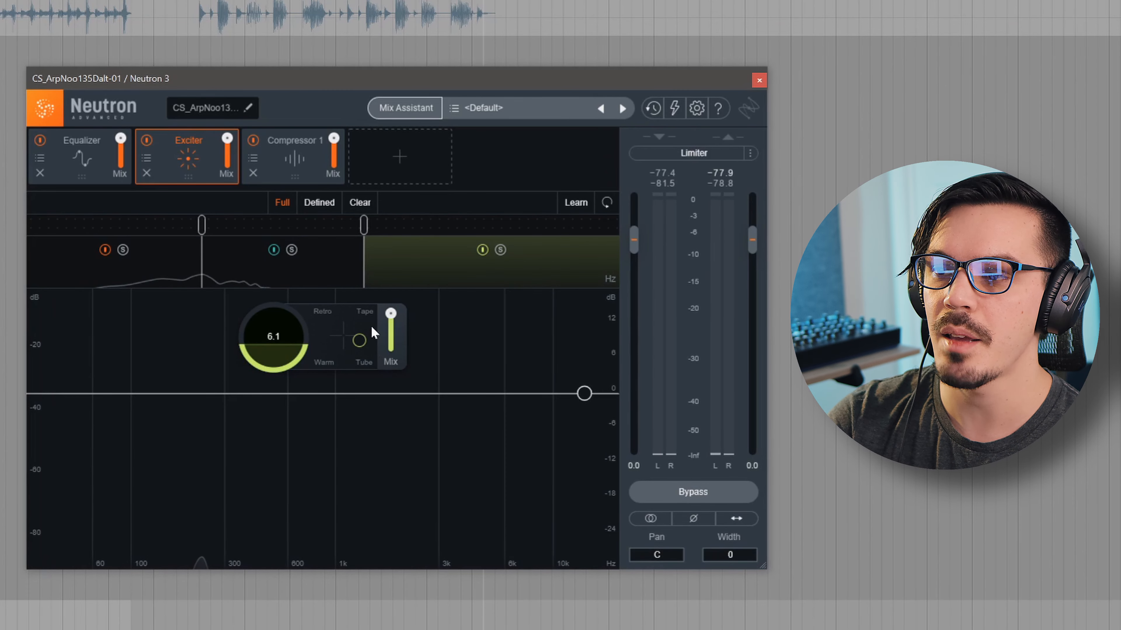
click(275, 162)
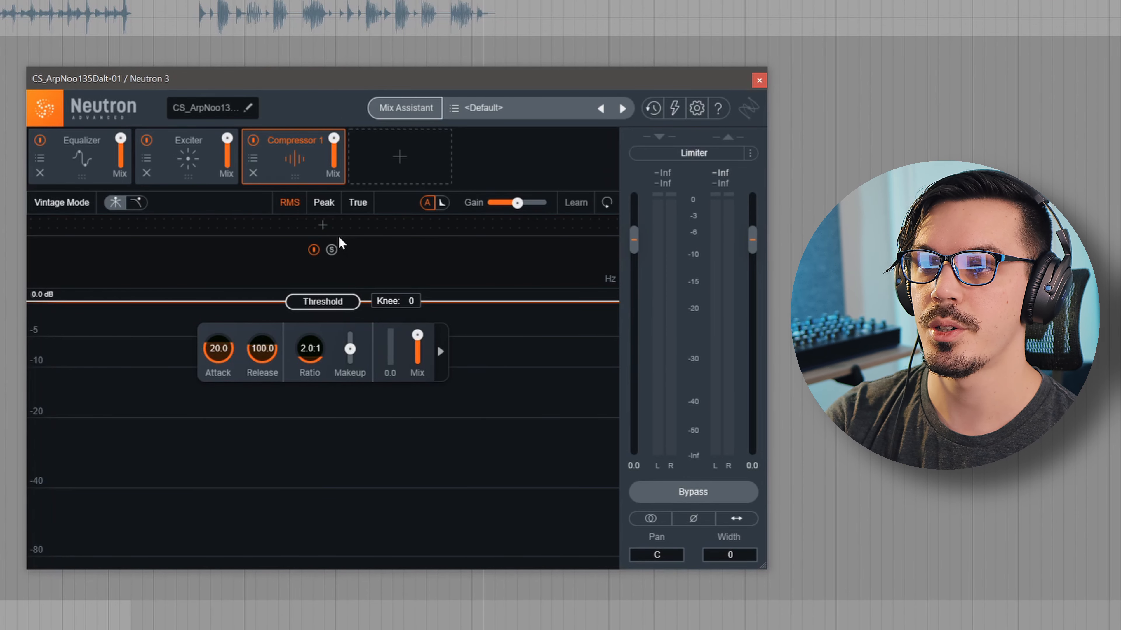
Browse the add-module list without adding a module, then launch the Mix Assistant
click(397, 161)
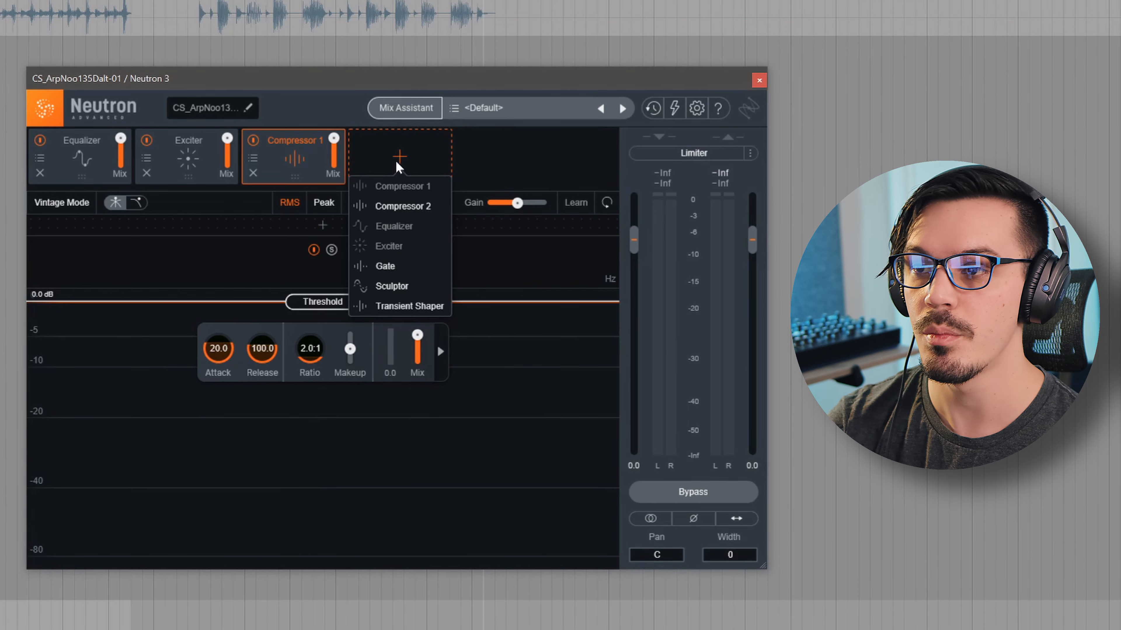
click(326, 172)
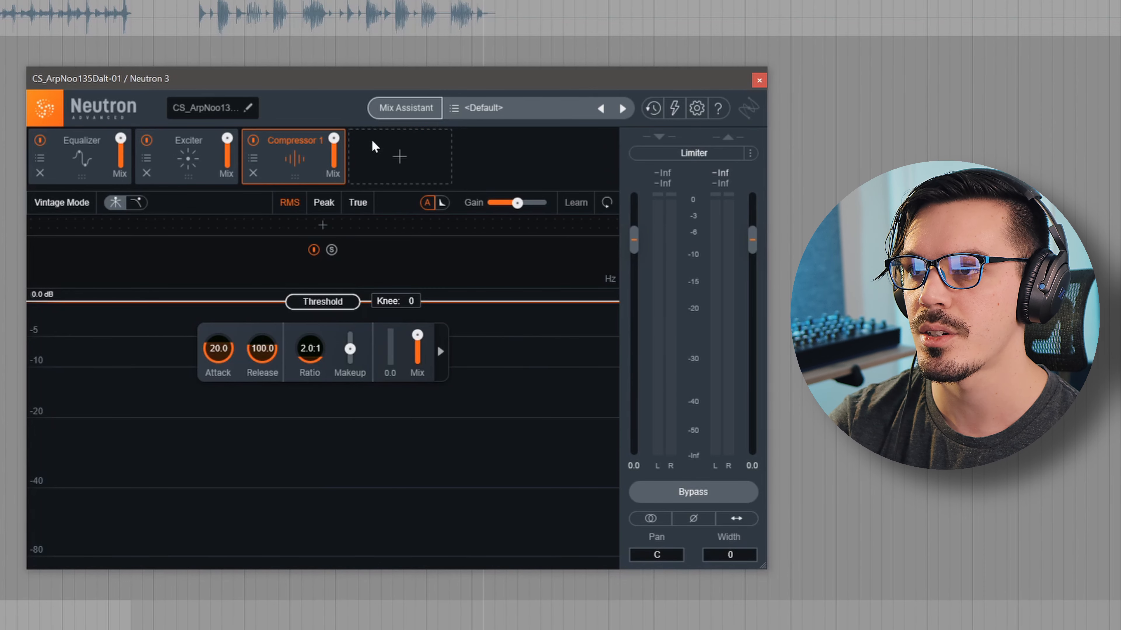
click(390, 118)
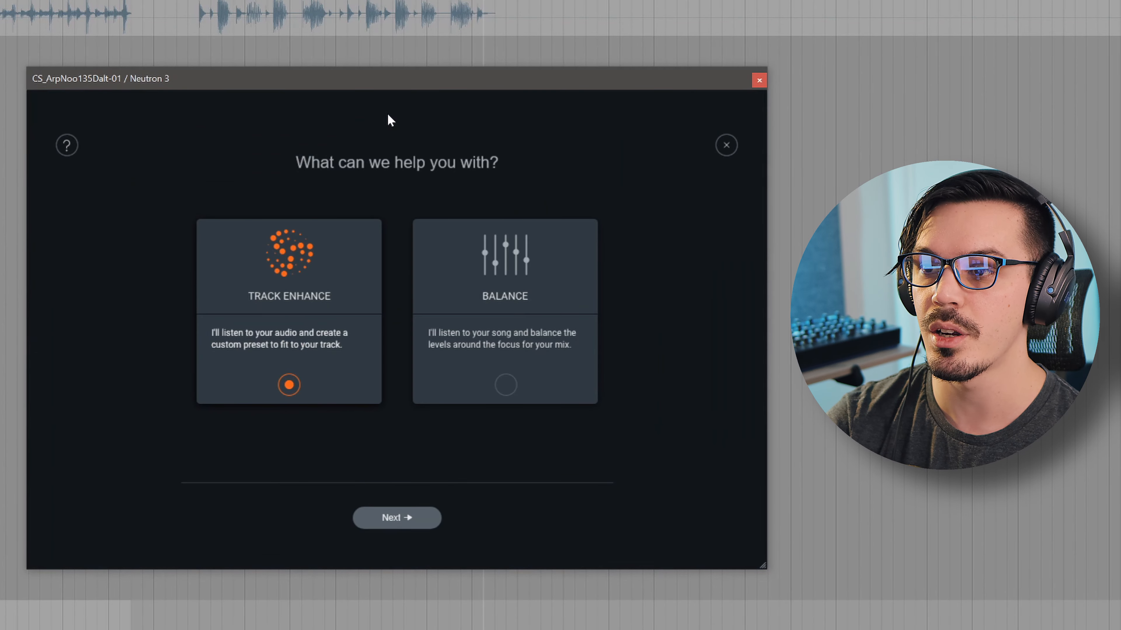
Dismiss the Mix Assistant without running it, returning to the compressor module view
click(726, 146)
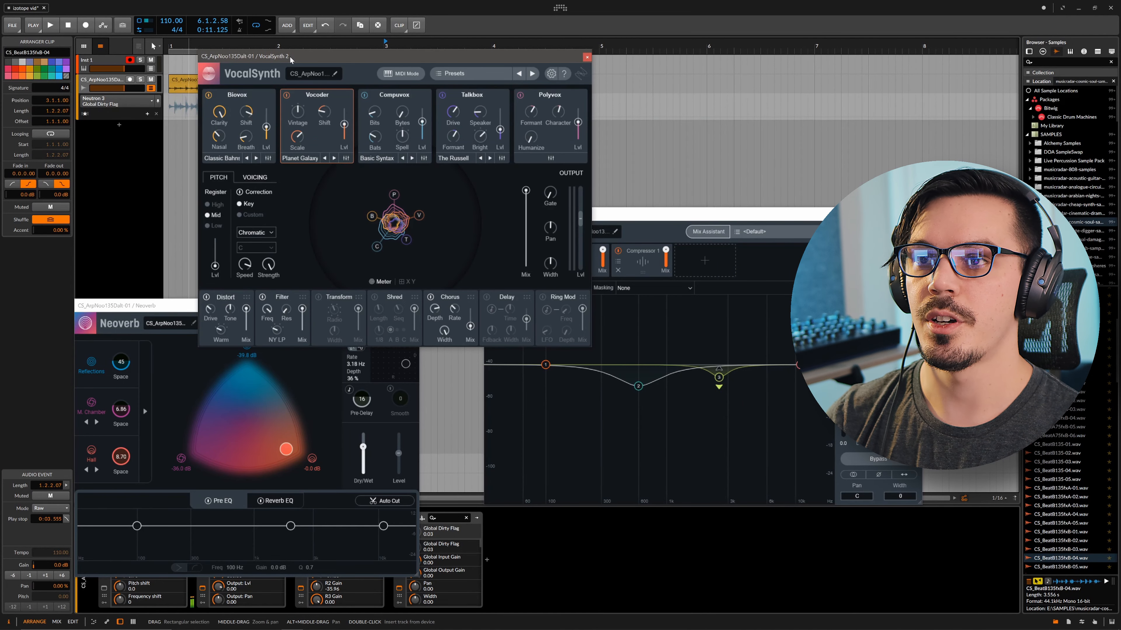
Play the arrangement to hear the arp vocal through VocalSynth 2, Neoverb and Neutron 3
key(space)
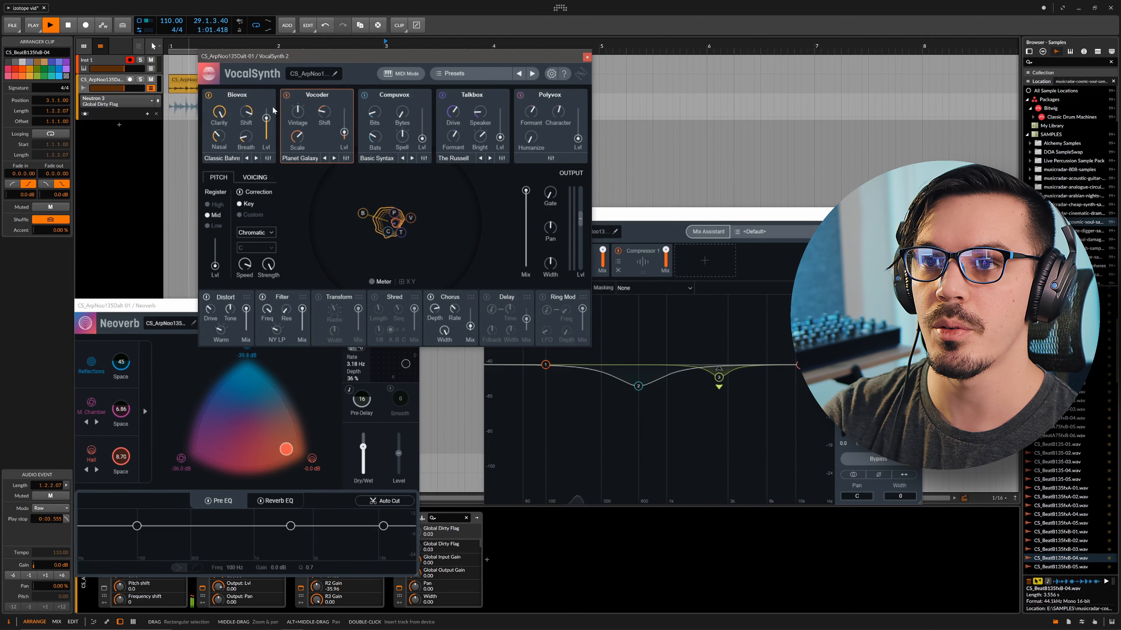
mouse_move(252, 117)
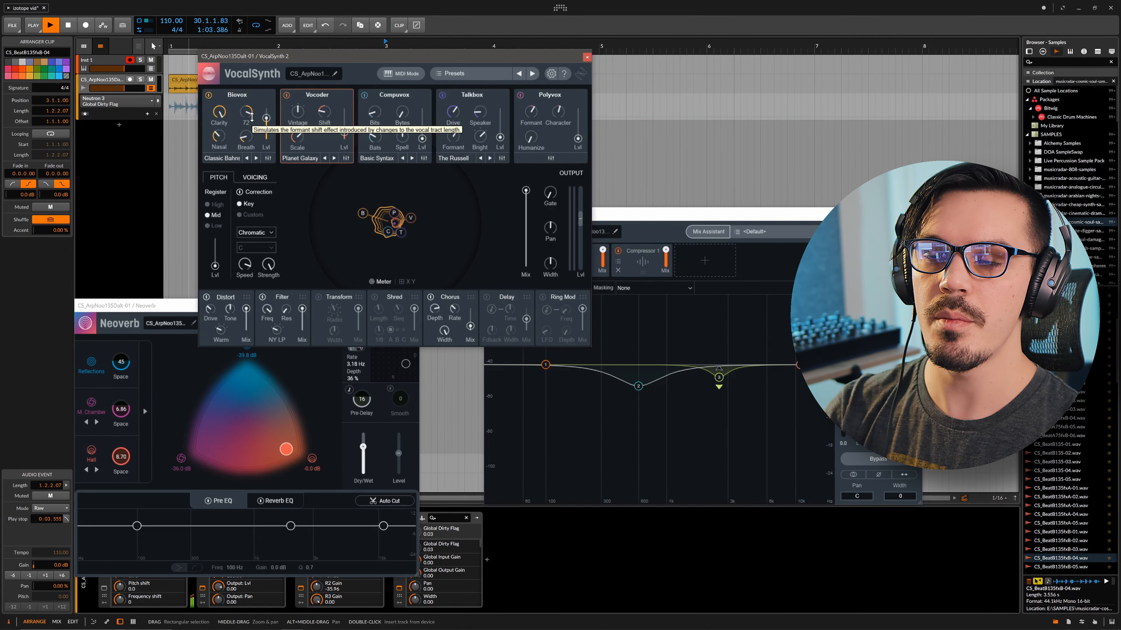